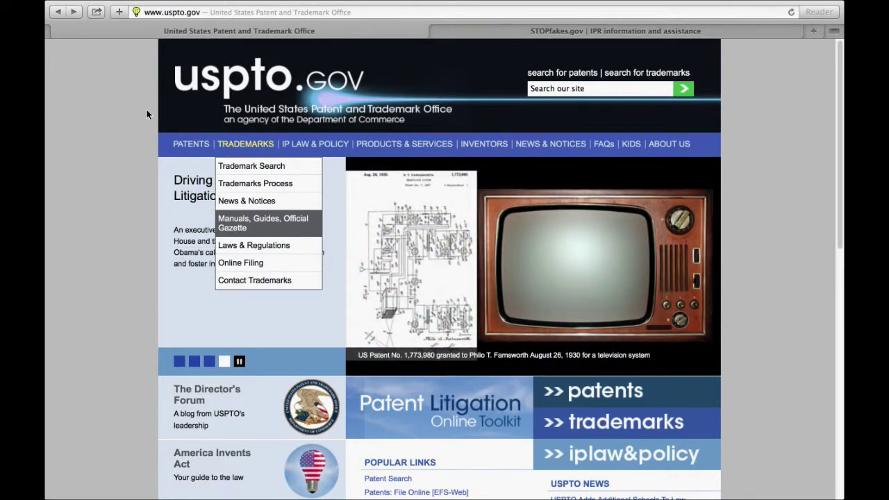
- Open the trademark Manuals, Guides and Official Gazette page and find the ID Manual link
key("Return")
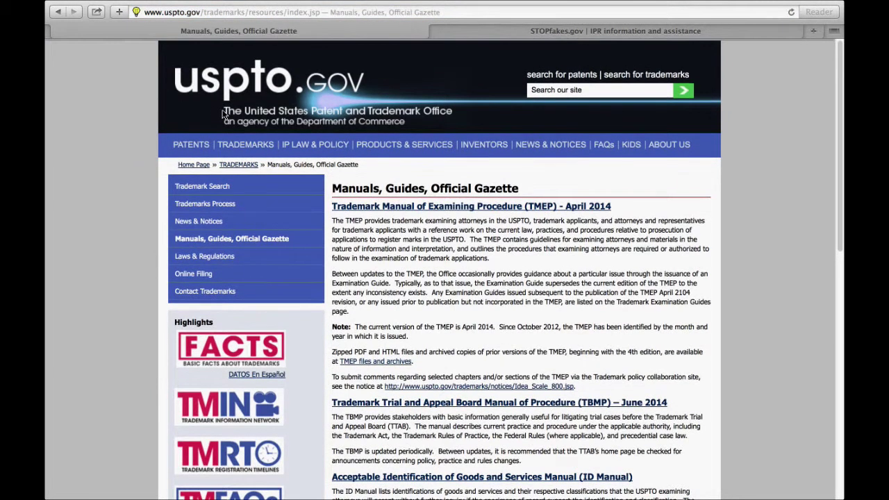
scroll(223, 115, "up", 1)
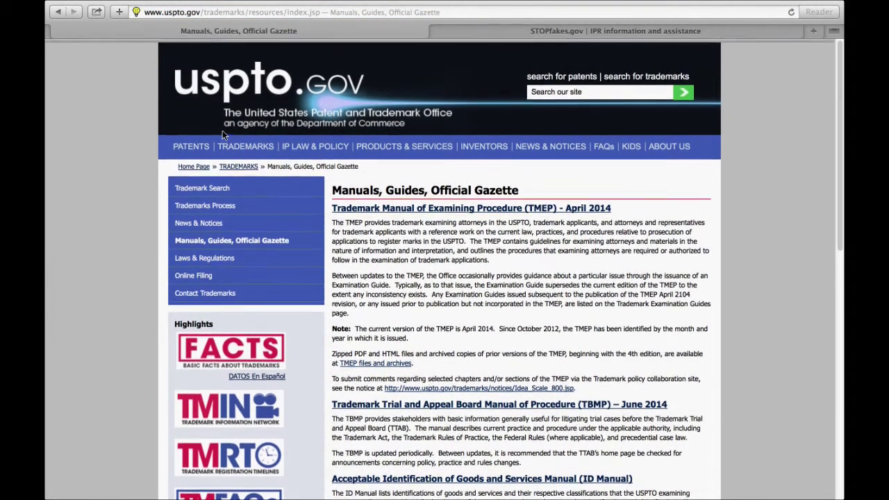
scroll(223, 115, "down", 4)
scroll(223, 134, "up", 1)
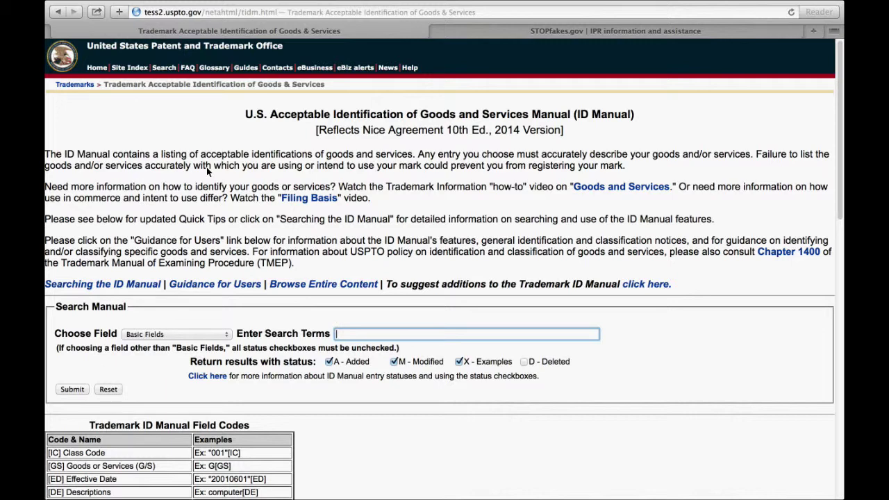
- Search the ID Manual's Basic Fields for 'coffee', returning 107 goods and services entries
type("coffee")
scroll(216, 207, "down", 1)
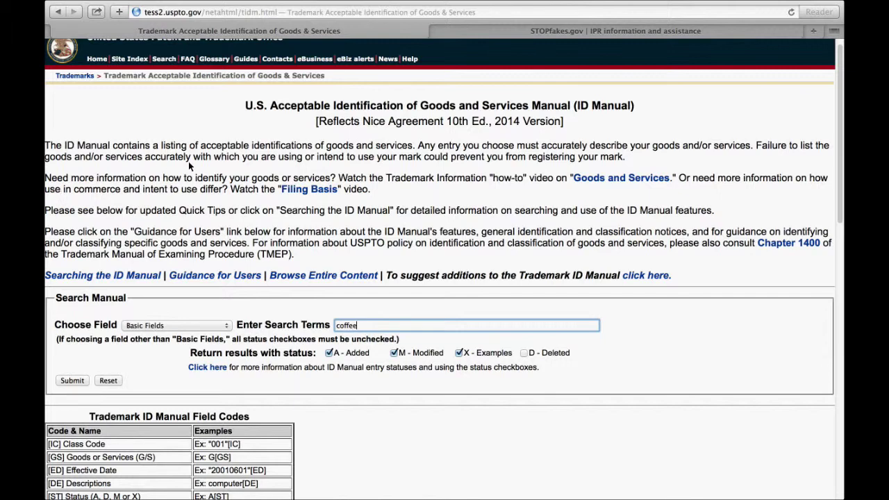
key("Return")
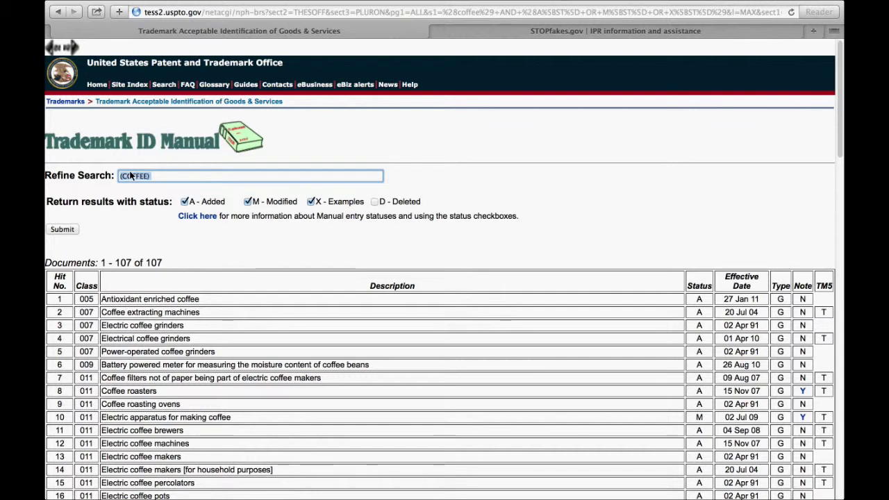
scroll(130, 176, "down", 1)
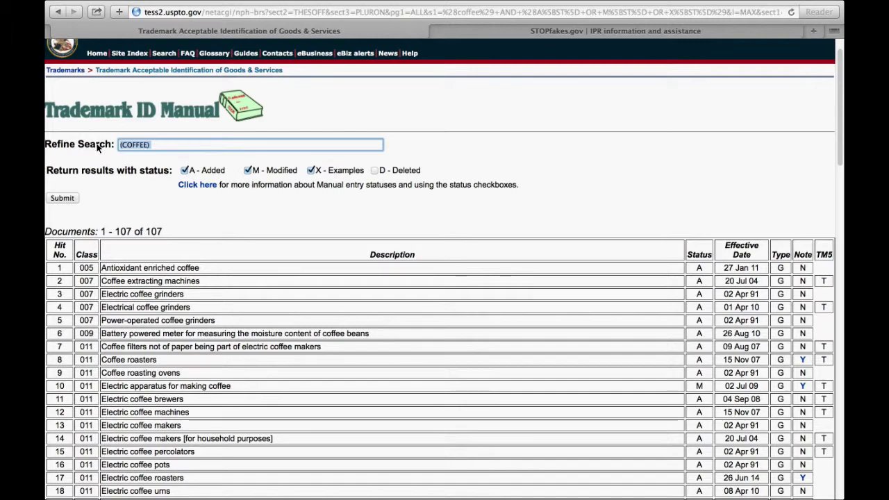
scroll(90, 158, "down", 3)
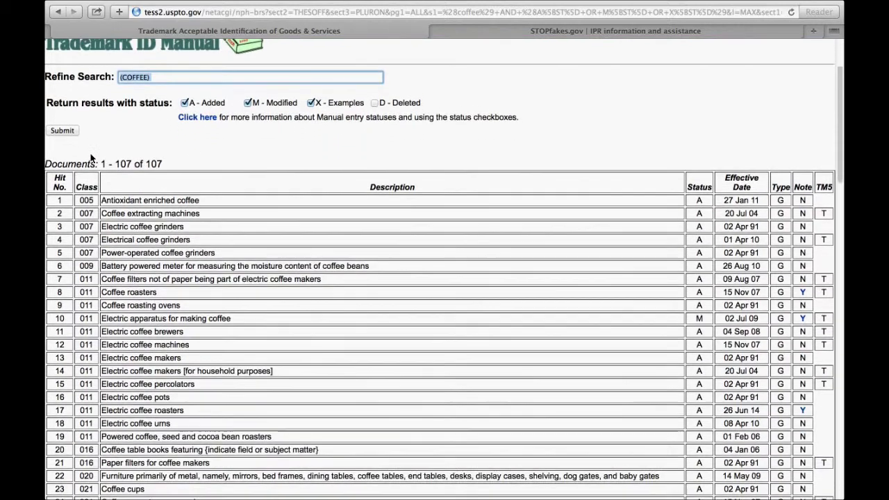
scroll(90, 159, "down", 2)
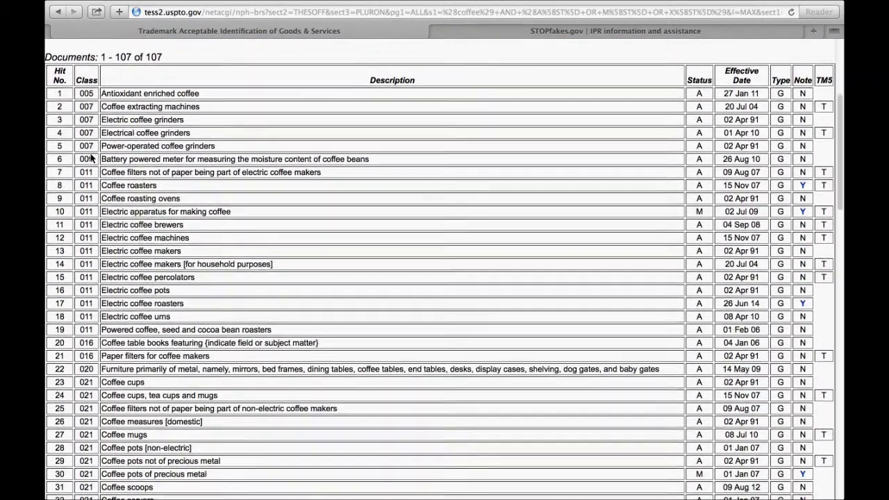
scroll(69, 125, "up", 1)
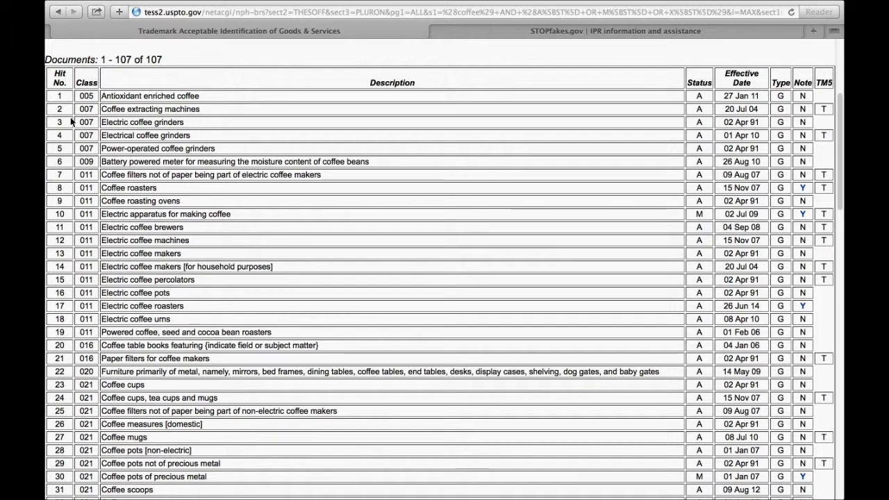
scroll(91, 133, "down", 2)
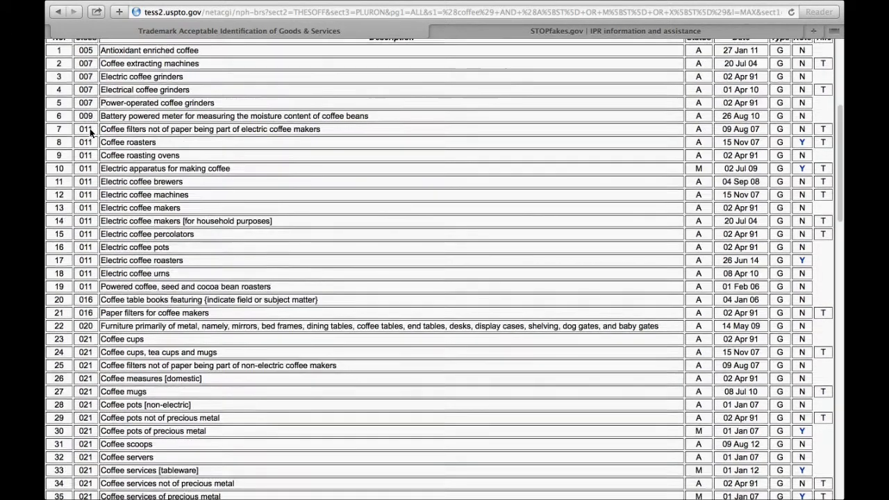
scroll(90, 133, "up", 6)
scroll(91, 134, "up", 2)
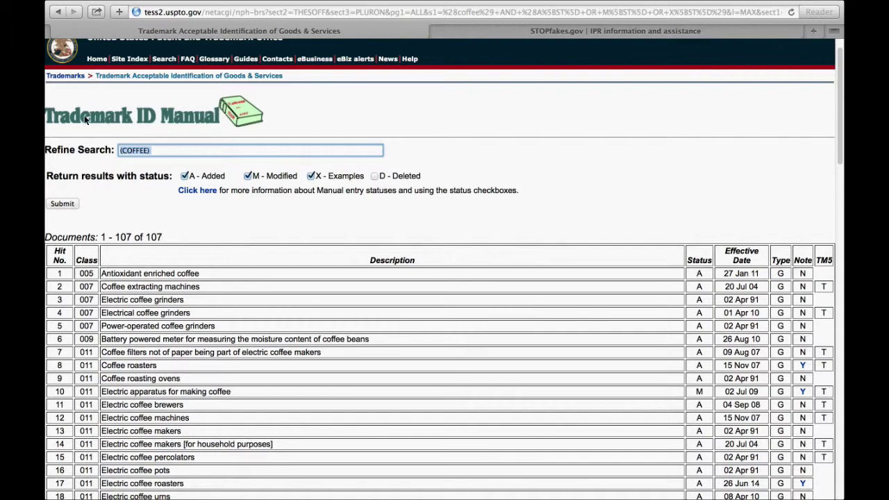
scroll(85, 120, "down", 1)
scroll(85, 120, "down", 5)
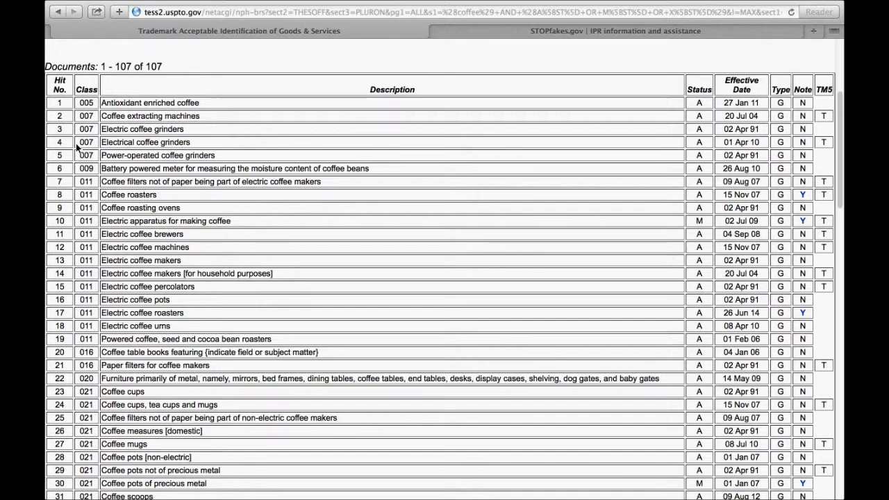
scroll(76, 143, "down", 1)
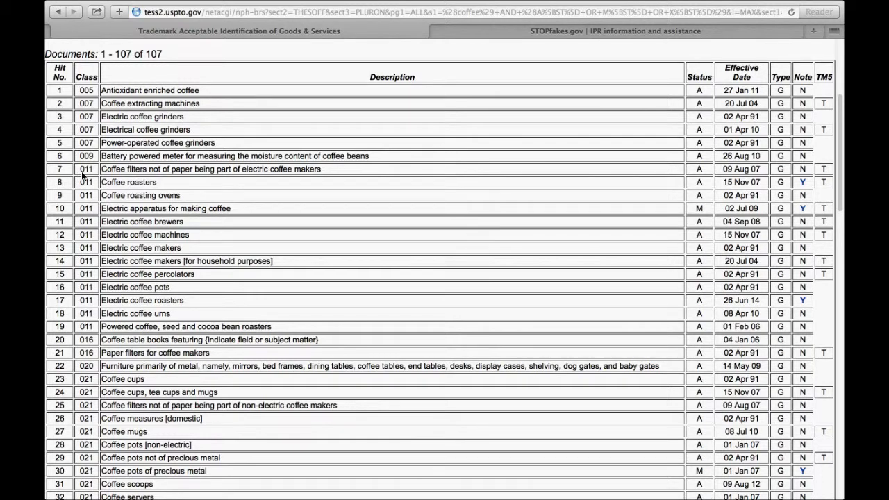
scroll(82, 176, "up", 1)
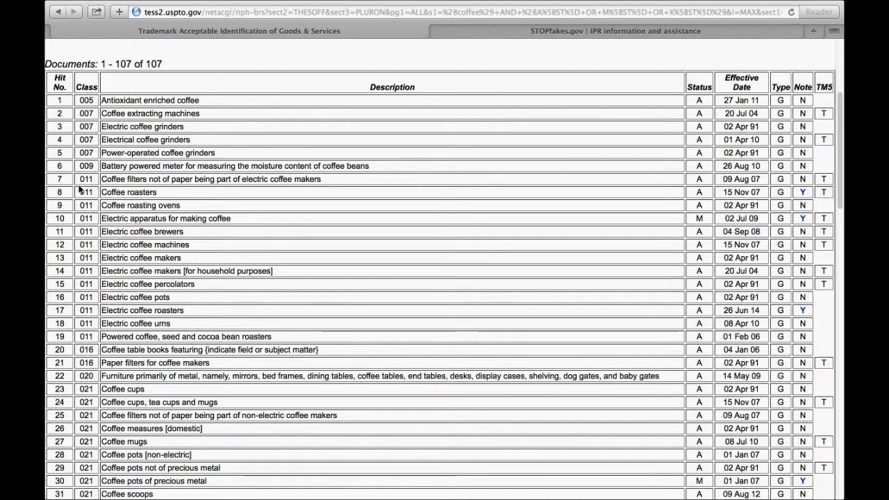
scroll(80, 188, "up", 2)
scroll(80, 187, "down", 4)
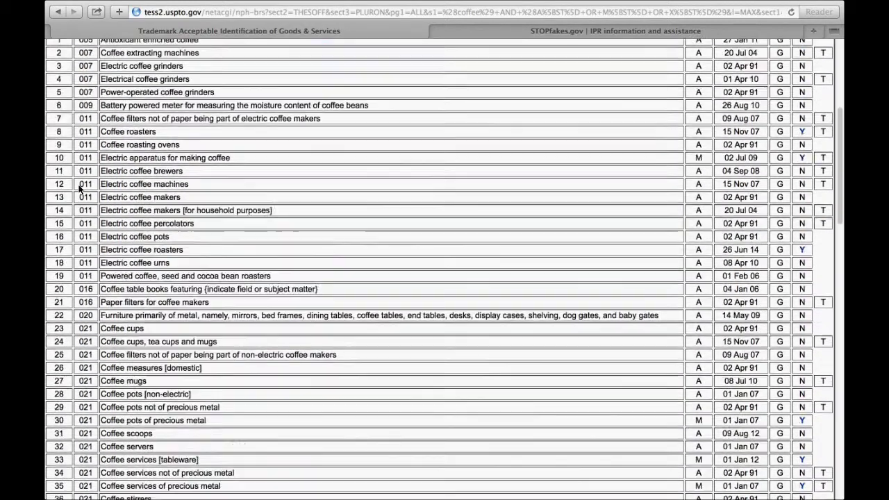
scroll(91, 125, "up", 10)
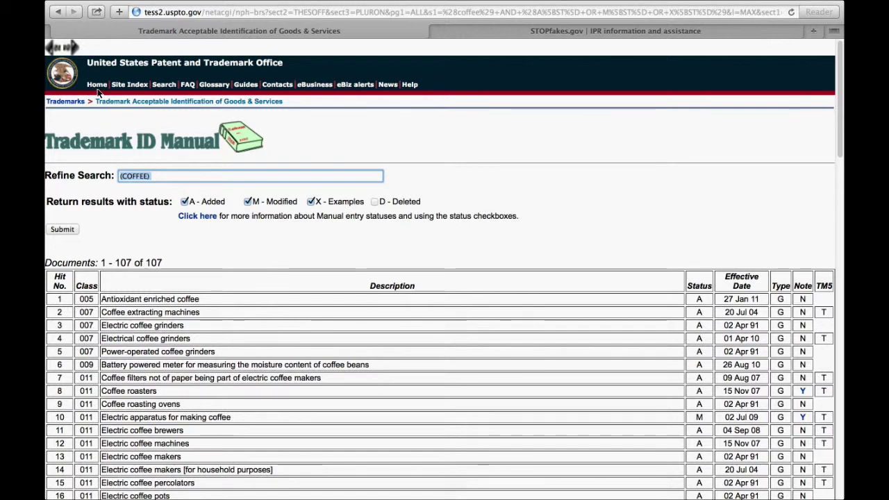
- Refine the ID Manual search to 'pizza' and review its 17 results, pizza cutters to pizza parlors
type("pizza")
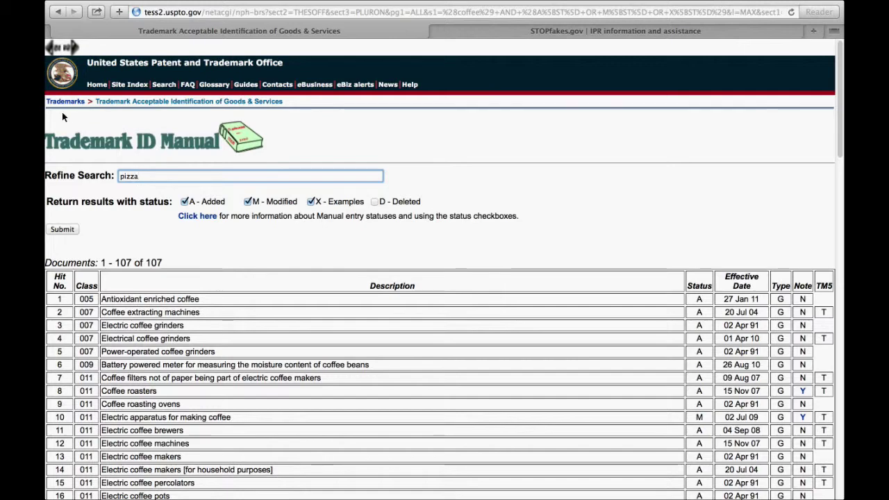
key("Return")
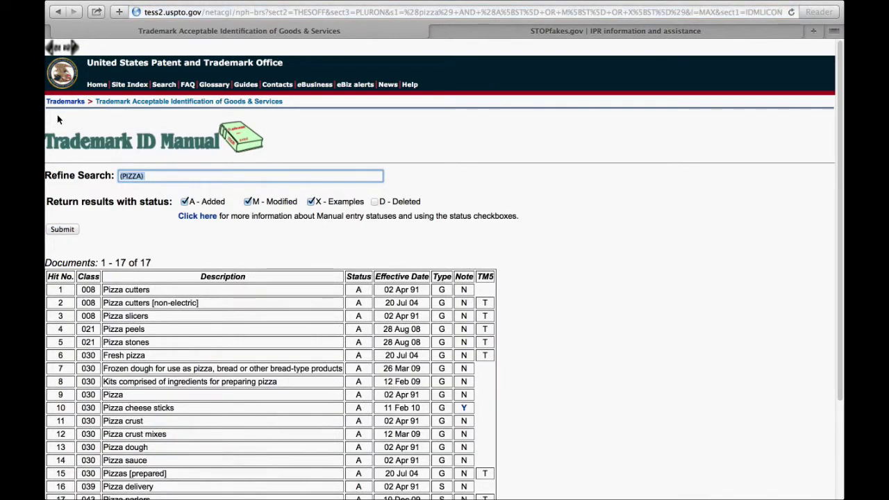
scroll(94, 115, "down", 3)
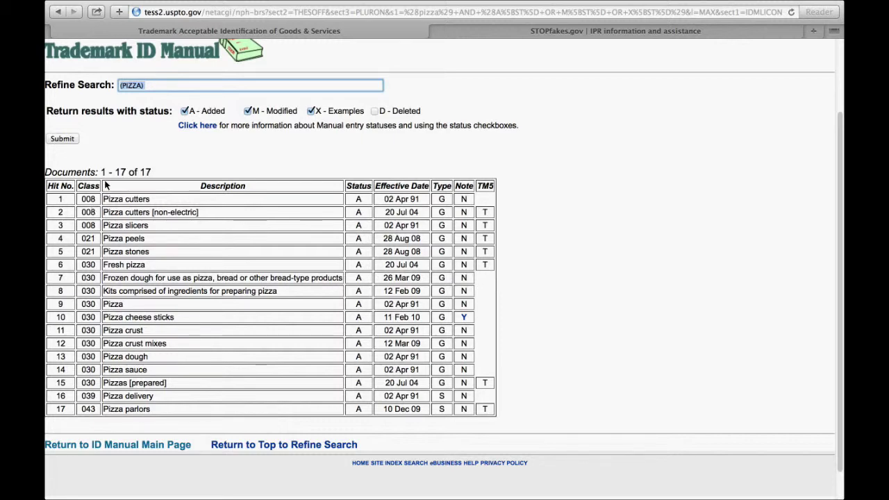
scroll(94, 208, "down", 1)
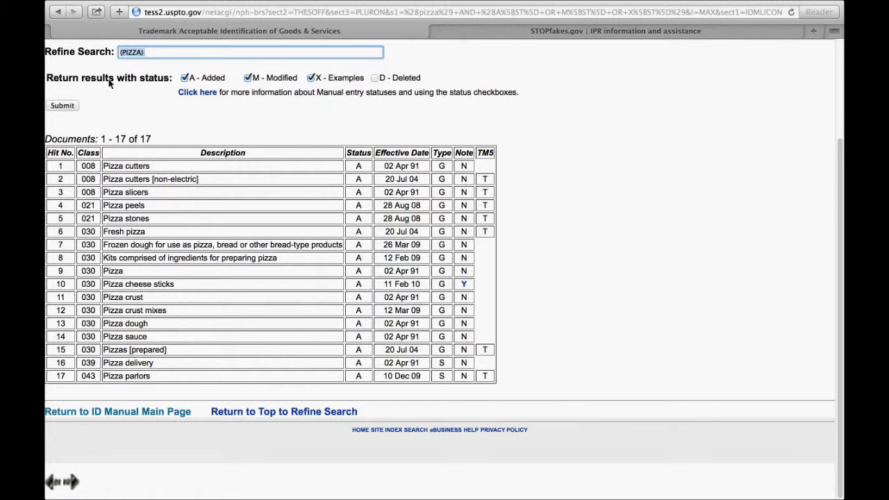
scroll(109, 63, "up", 3)
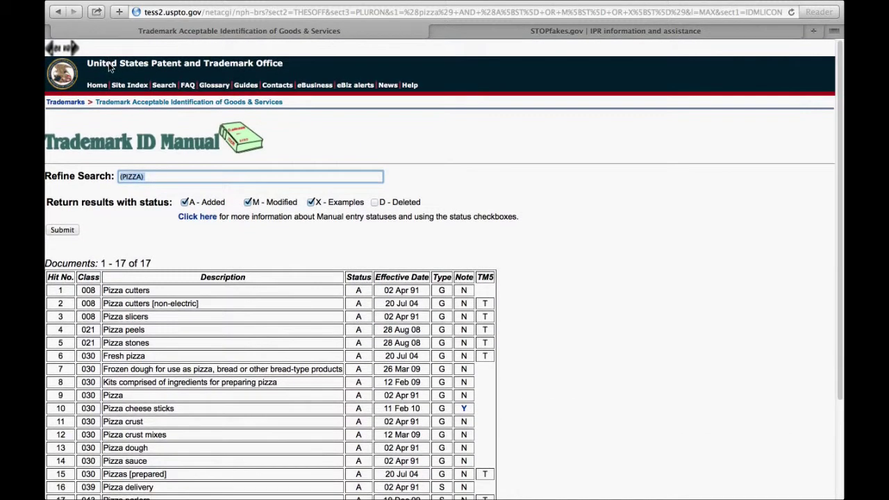
- Return to the USPTO.gov homepage and decline the feedback survey
left_click(68, 40)
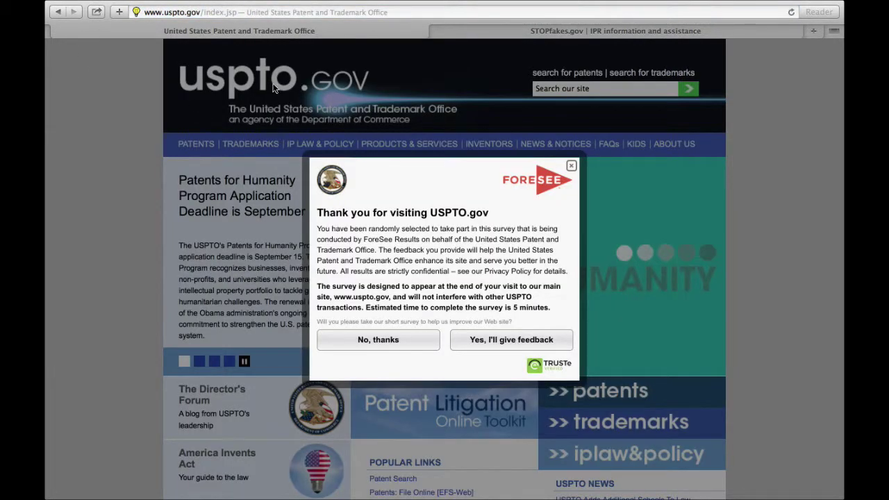
left_click(307, 83)
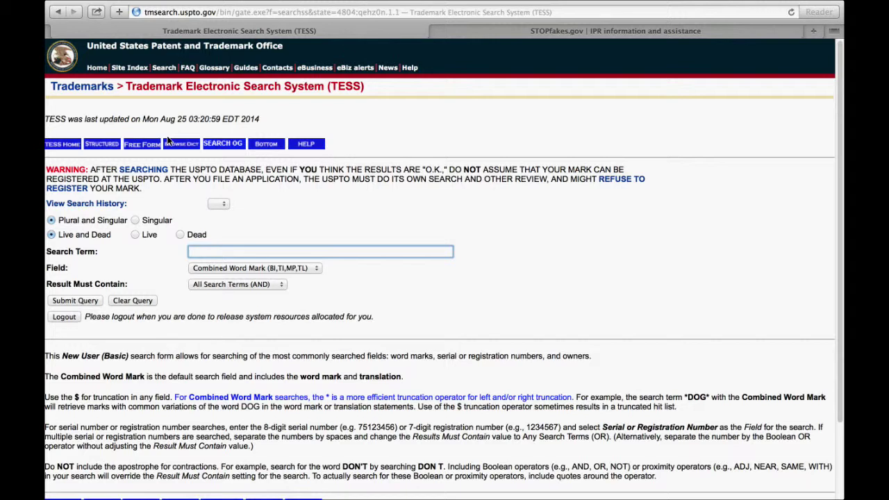
- Run a Combined Word Mark search for 'pmet', finding PMETS (dead) and PMET (live)
type("pmet")
key("Return")
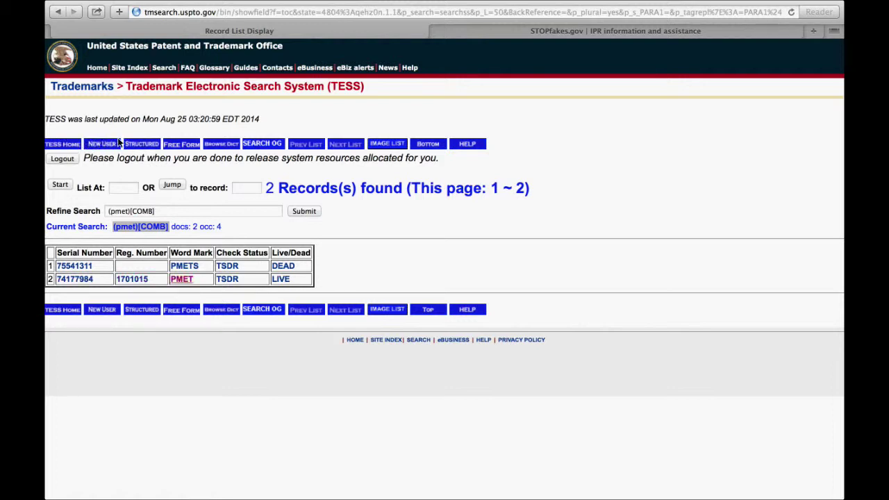
- Open the live PMET record, then show the Desktop, Keynote and Safari spaces in Mission Control
key("Return")
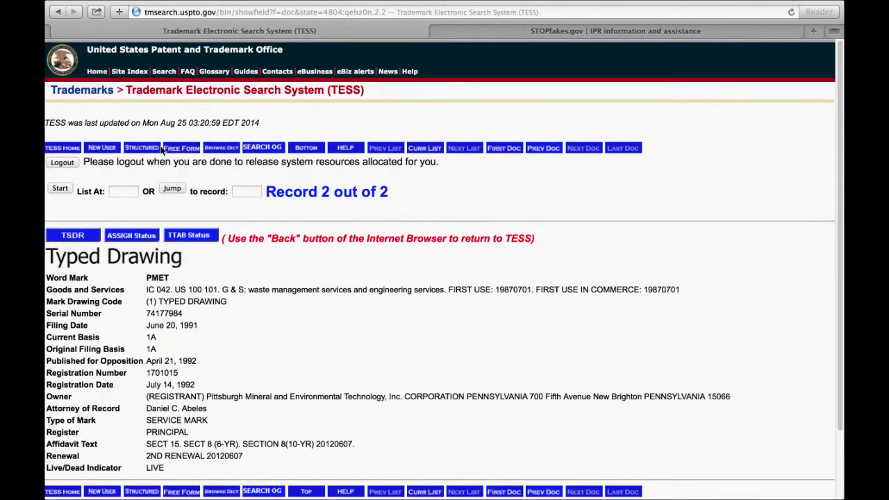
key("ctrl+Up")
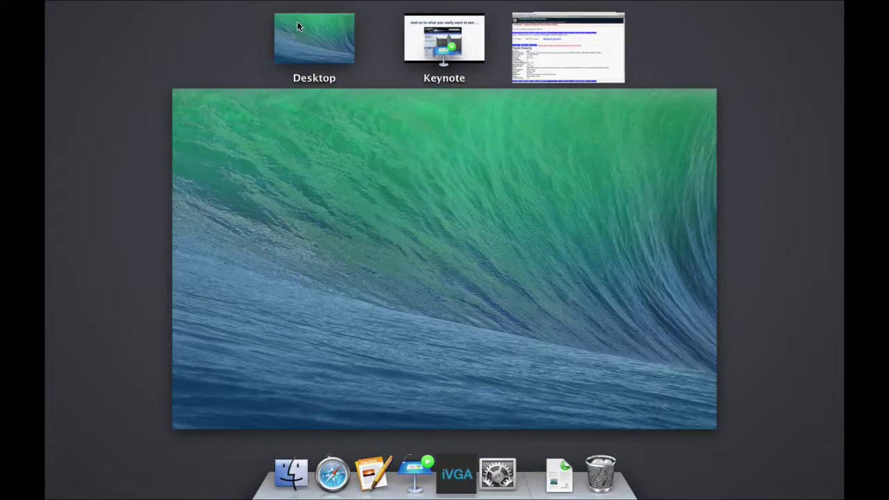
- Exit Mission Control back to the full-screen Safari PMET record
key("Escape")
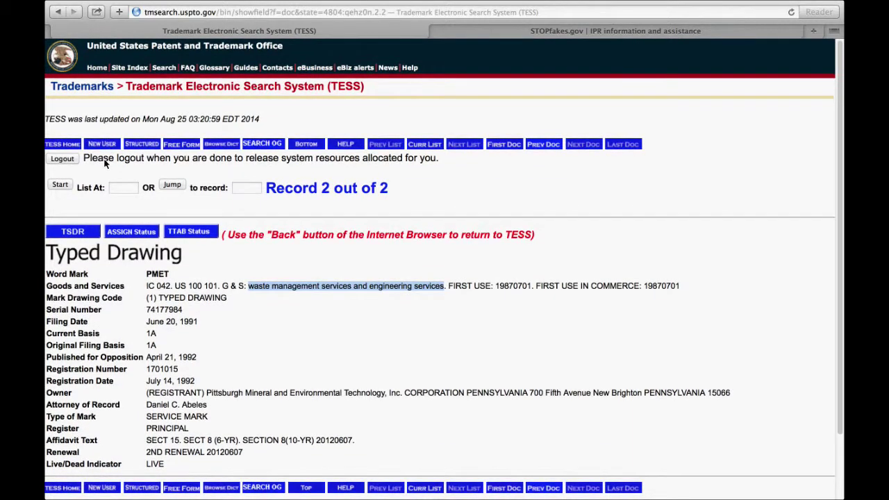
- Highlight the June 20, 1991 filing date and the owner's company name in the PMET record
left_click_drag(146, 321, 198, 321)
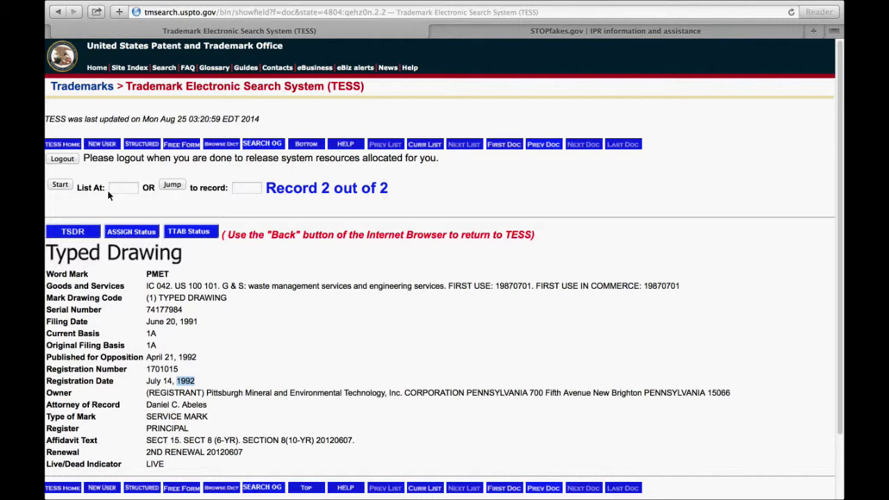
left_click(109, 191)
left_click_drag(208, 392, 731, 392)
left_click_drag(218, 198, 221, 194)
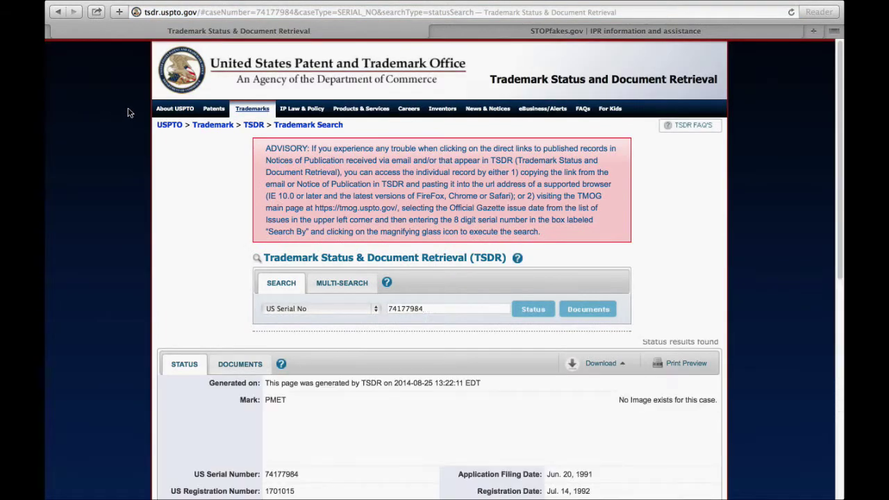
- Scroll the TSDR page through PMET's mark information, goods and services, basis and current owner sections
scroll(129, 112, "down", 5)
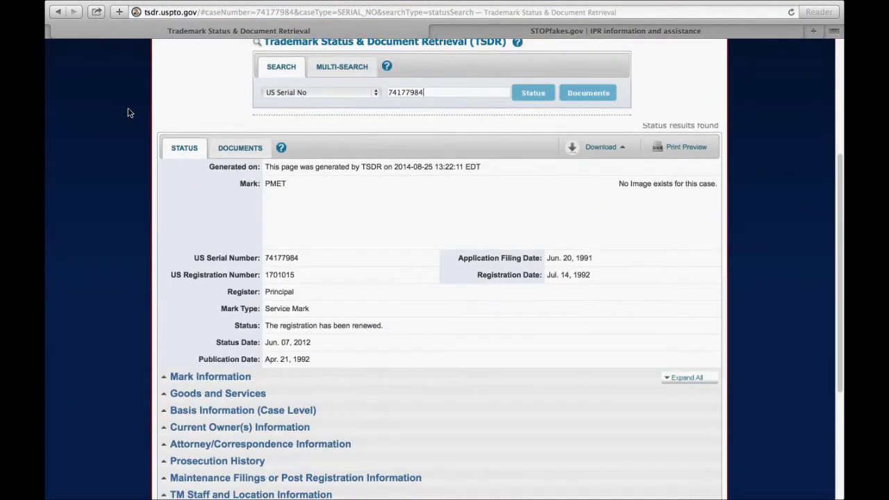
scroll(127, 112, "down", 2)
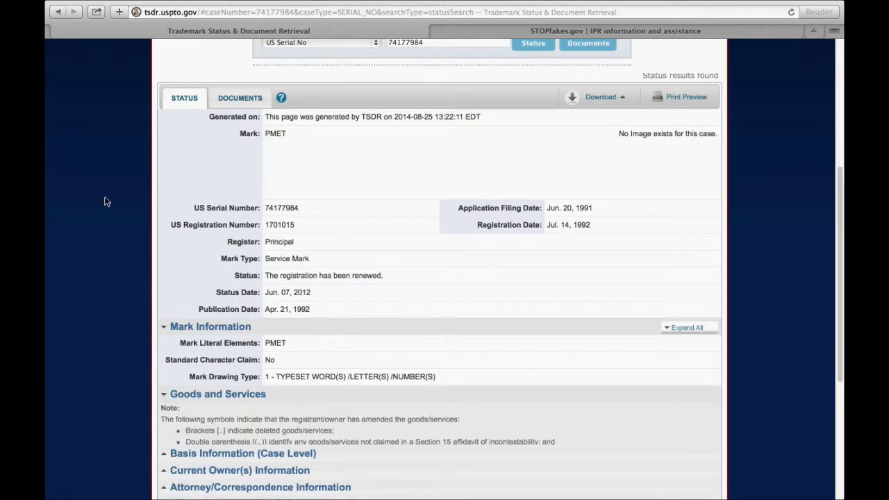
scroll(145, 200, "up", 2)
scroll(147, 201, "down", 4)
scroll(147, 201, "down", 5)
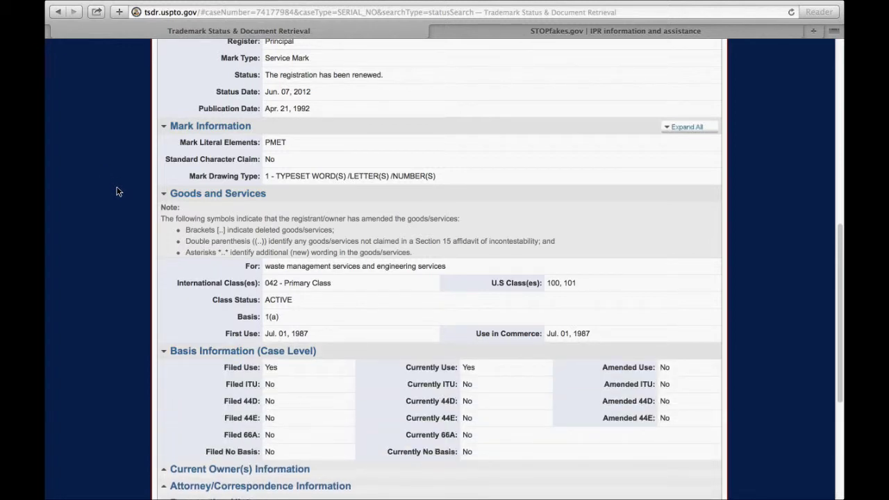
scroll(116, 192, "down", 2)
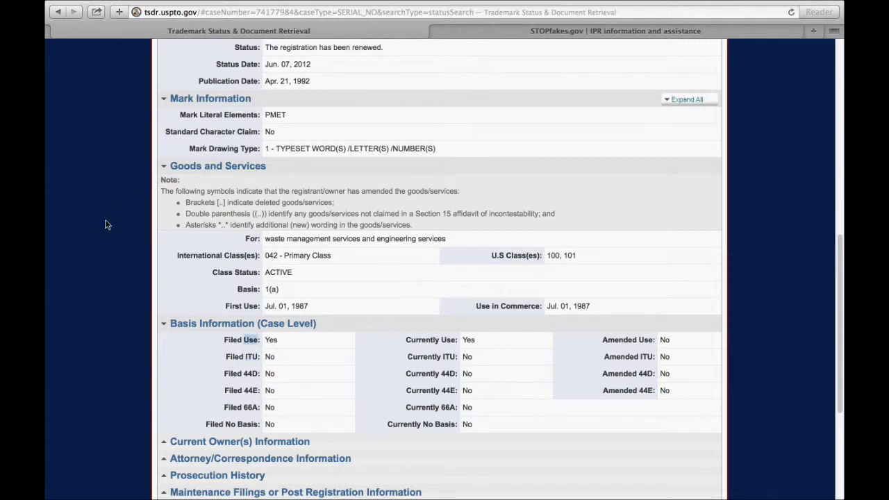
scroll(105, 224, "down", 5)
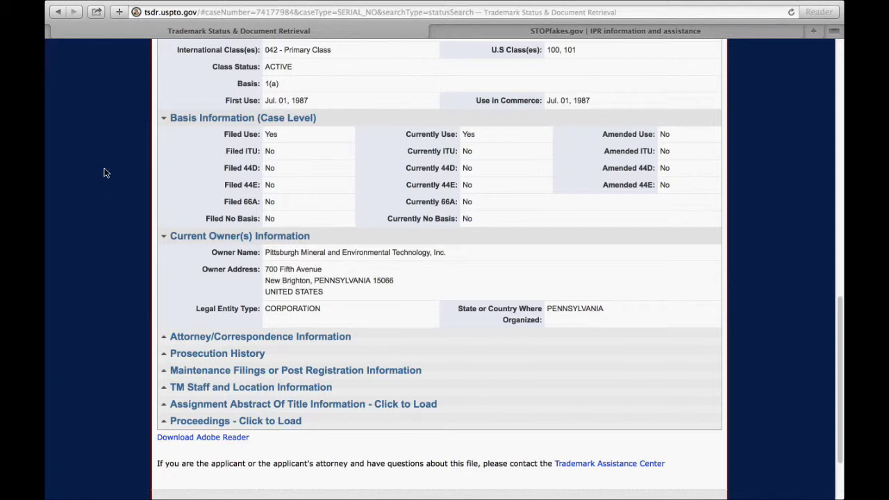
- Review PMET's attorney details and prosecution history, from 1991 examiner assignment to 2012 second renewal
scroll(109, 193, "down", 2)
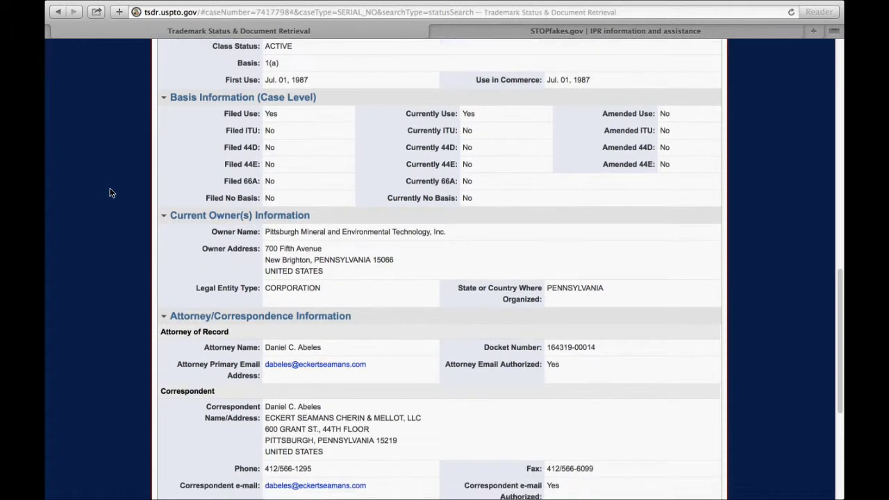
scroll(109, 193, "down", 5)
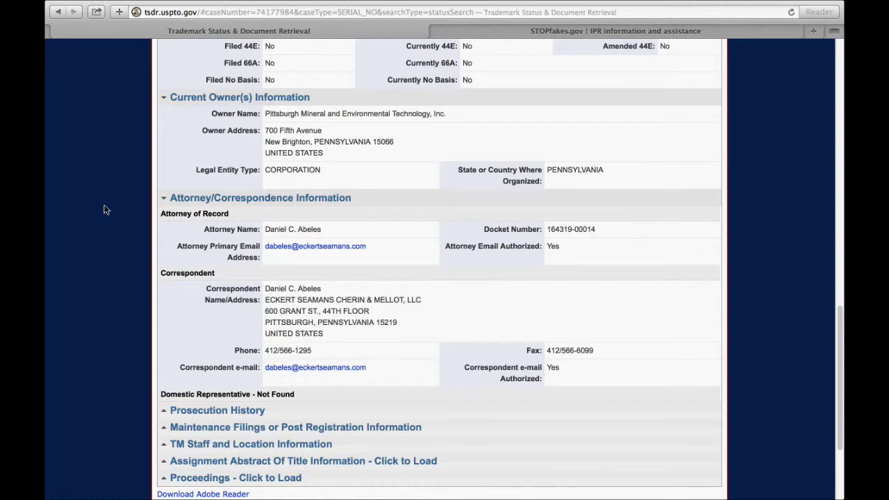
scroll(136, 222, "down", 5)
scroll(136, 226, "down", 2)
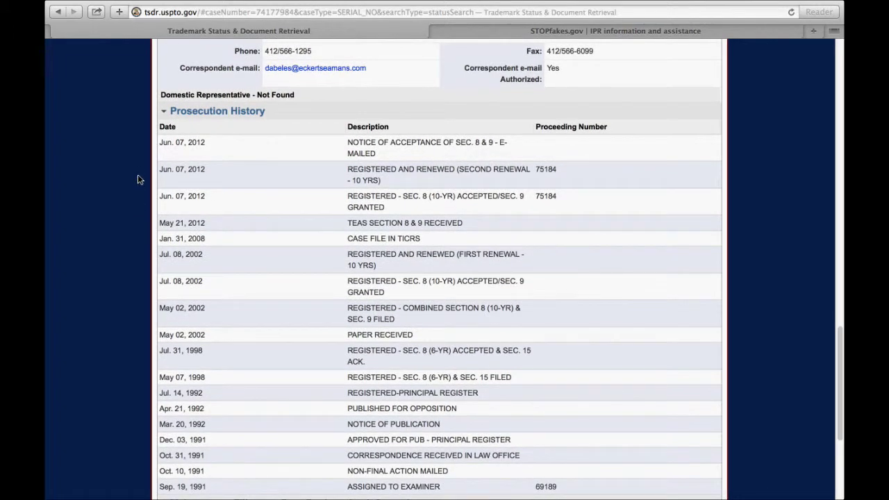
scroll(141, 202, "down", 1)
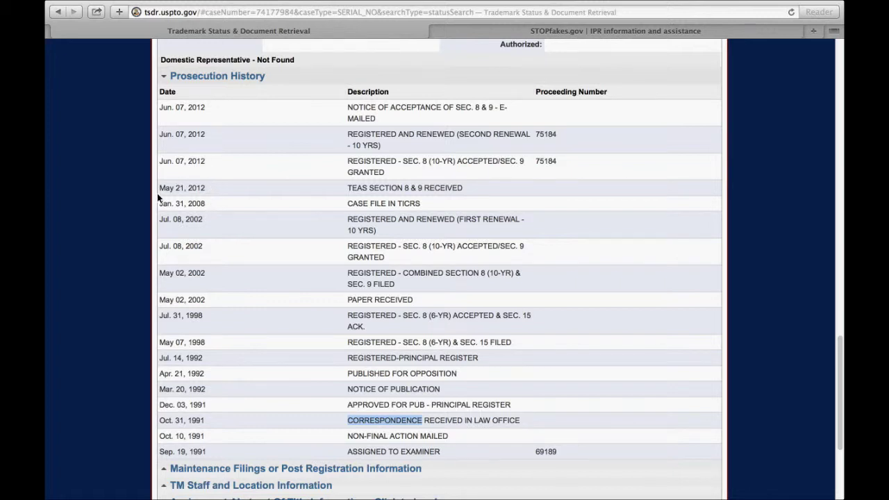
- Scroll to the top of the PMET TSDR page to show its 10 trademark documents
scroll(158, 194, "down", 1)
scroll(157, 197, "up", 10)
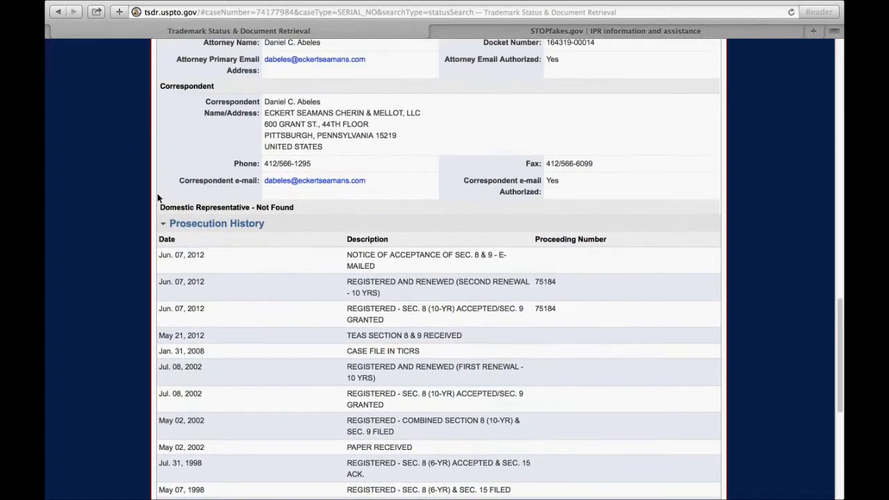
scroll(157, 198, "up", 20)
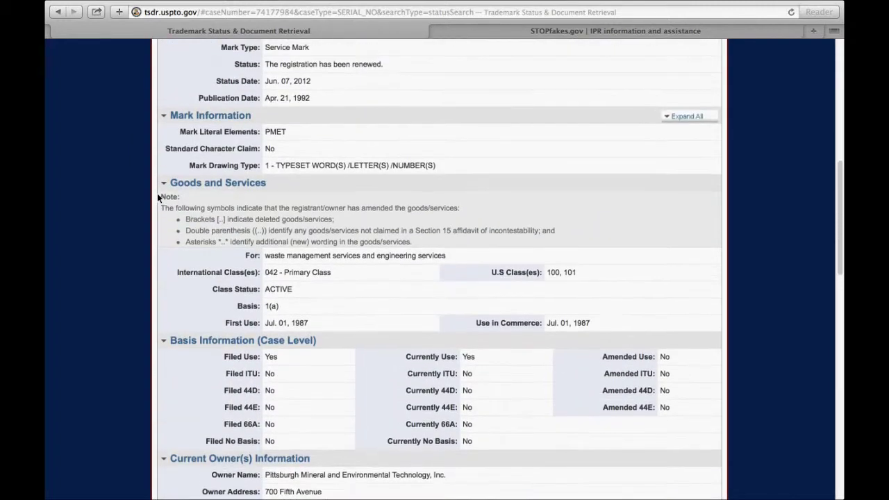
scroll(157, 194, "up", 3)
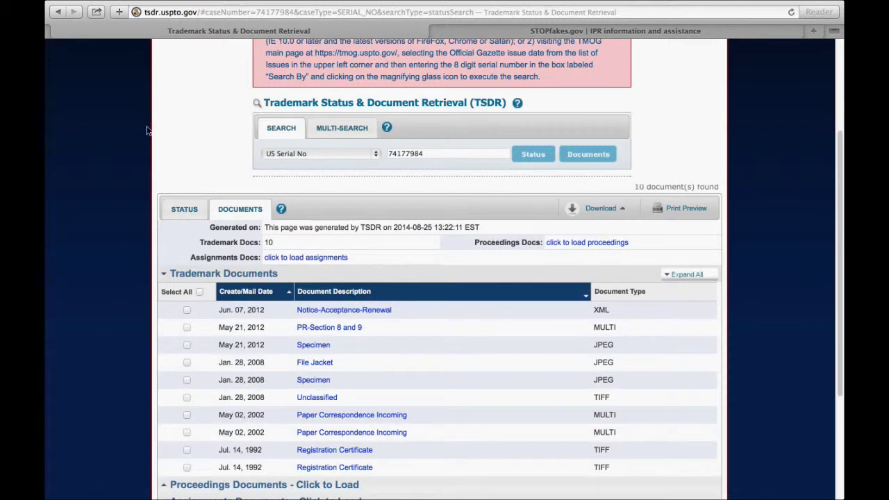
scroll(159, 171, "down", 3)
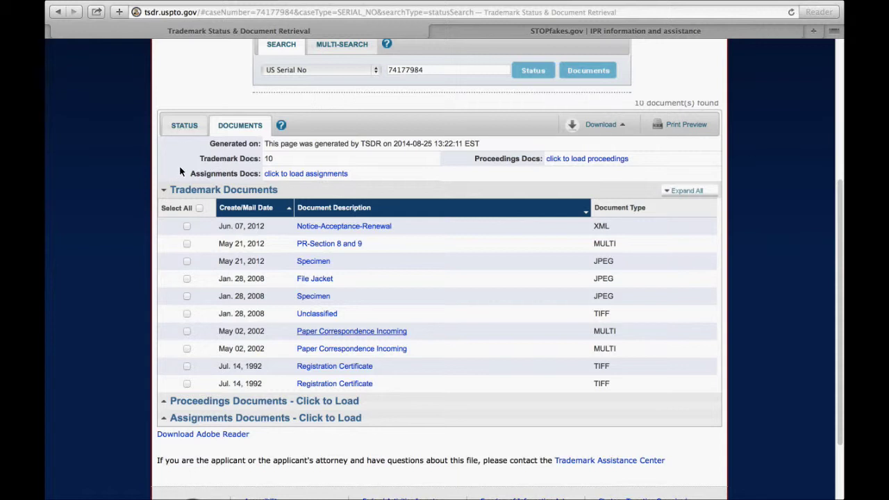
- View PMET's May 2002 Paper Correspondence Incoming document in a new tab, then return to the documents list
key("Return")
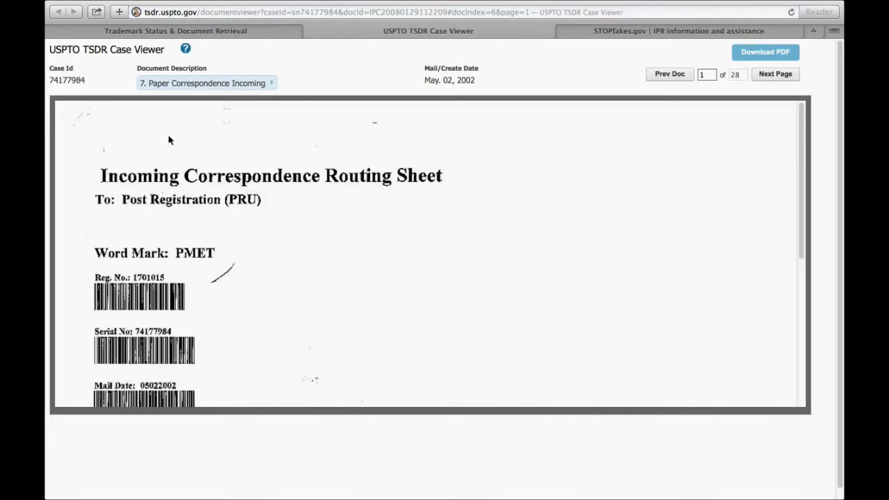
scroll(178, 134, "down", 10)
scroll(178, 135, "up", 10)
left_click(57, 31)
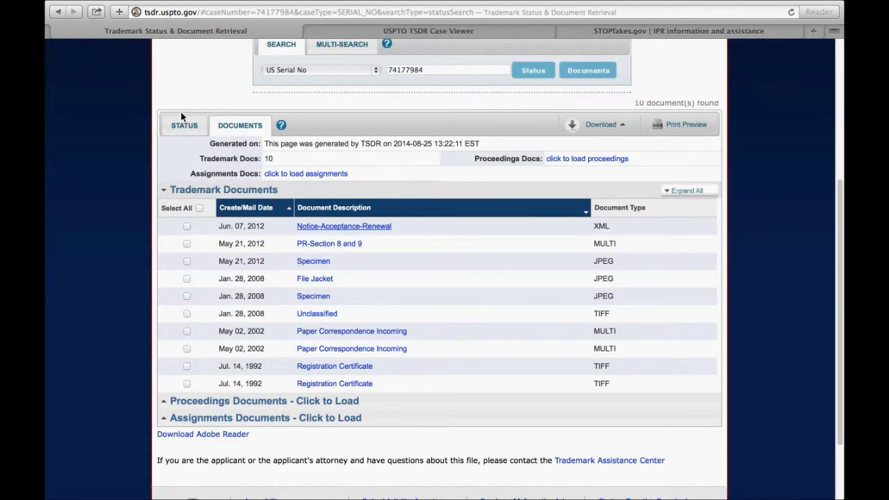
- Open PMET's June 2012 Notice of Acceptance and Renewal in a third tab, then return to the first tab
key("Return")
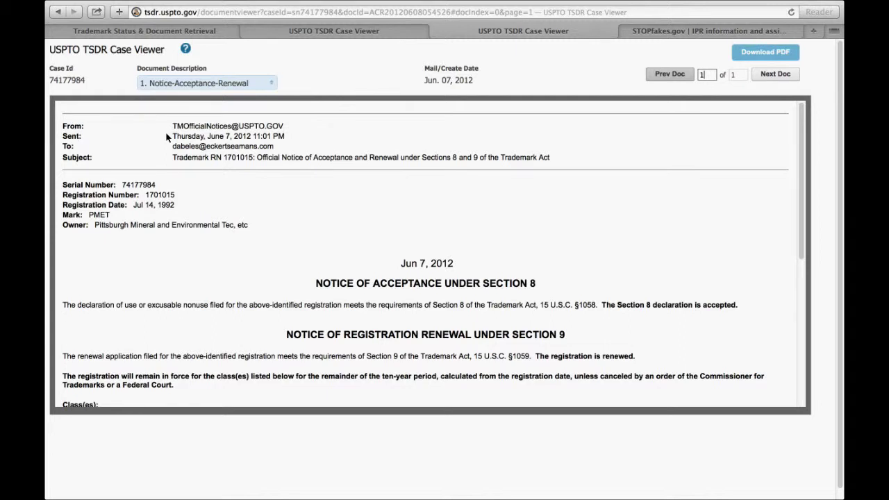
left_click(97, 26)
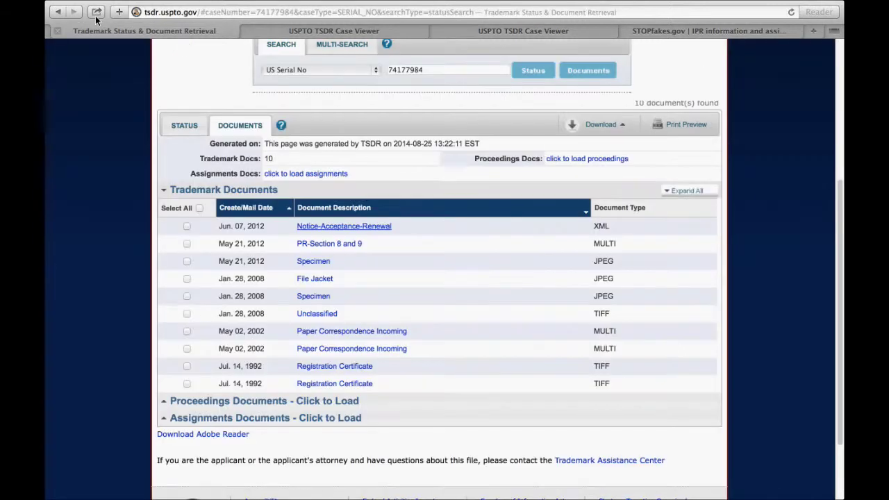
left_click(56, 10)
- Open and review the dead PMETS record, serial 75541311, from the pmet results
left_click(58, 11)
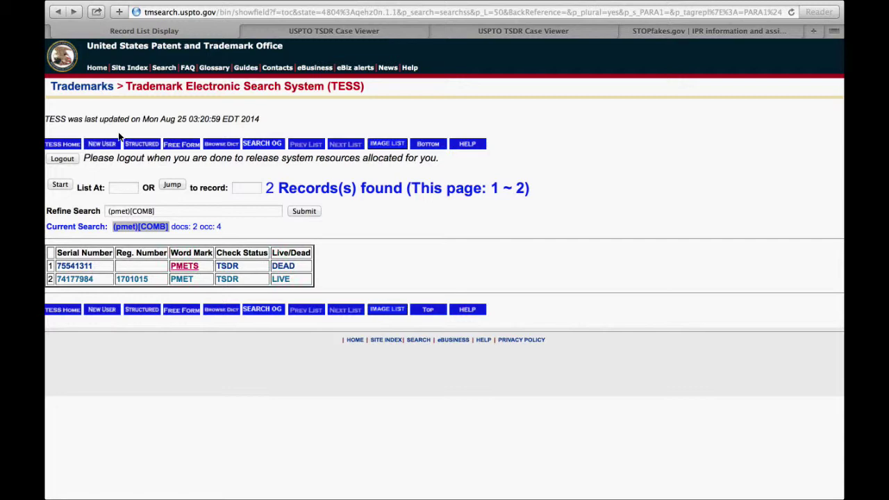
key("Return")
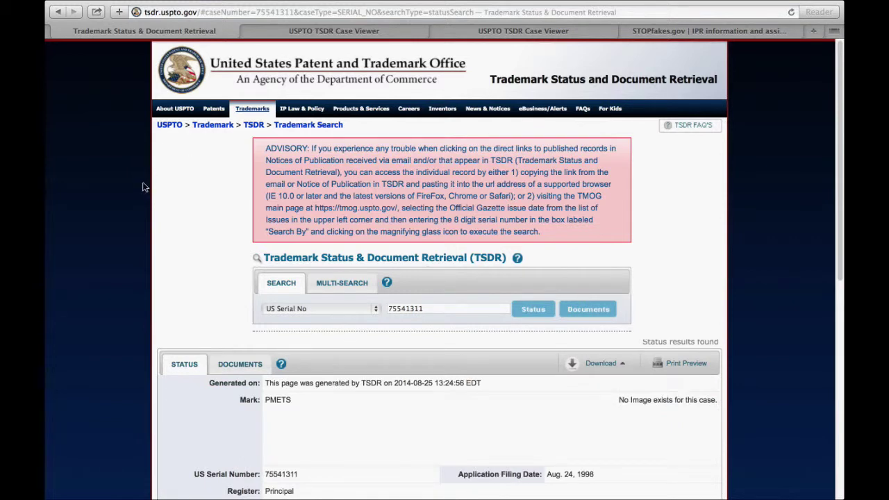
scroll(139, 159, "down", 3)
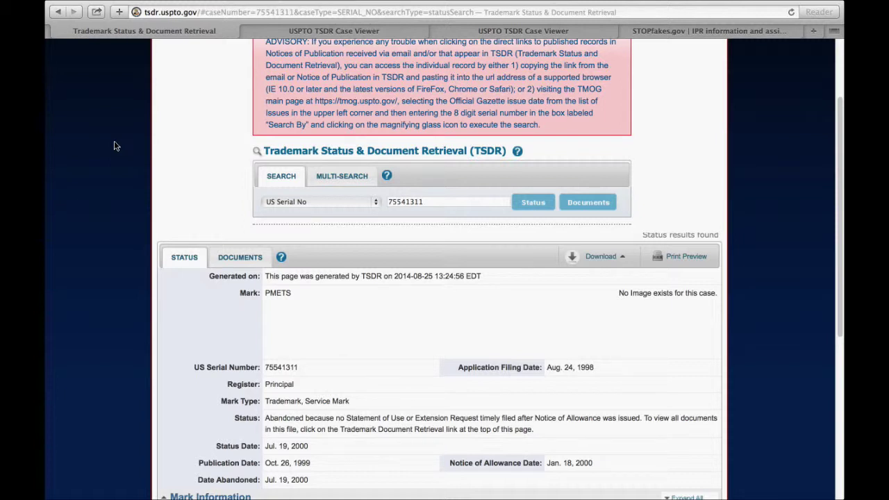
scroll(112, 93, "down", 5)
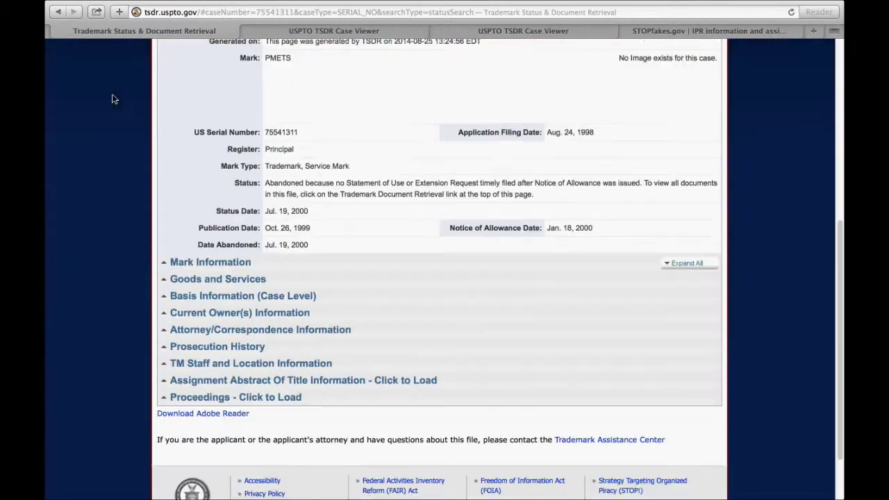
scroll(115, 99, "up", 10)
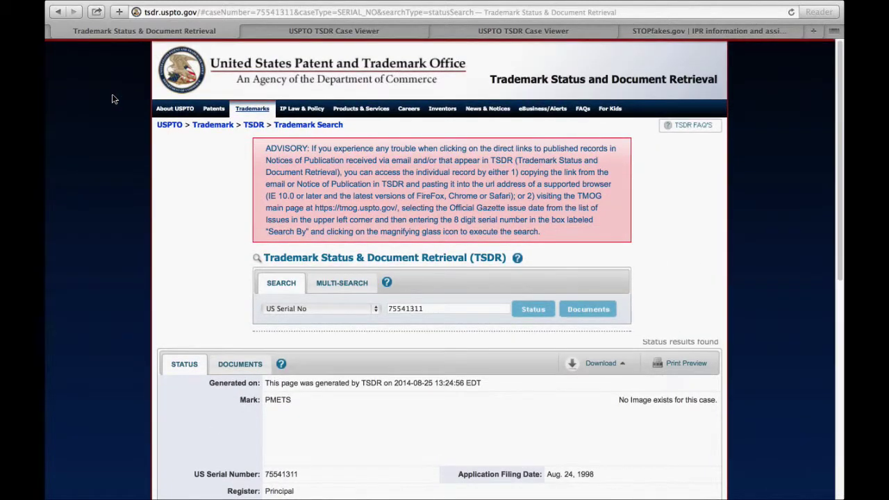
- Go back to the two-record pmet TESS results list
left_click(53, 10)
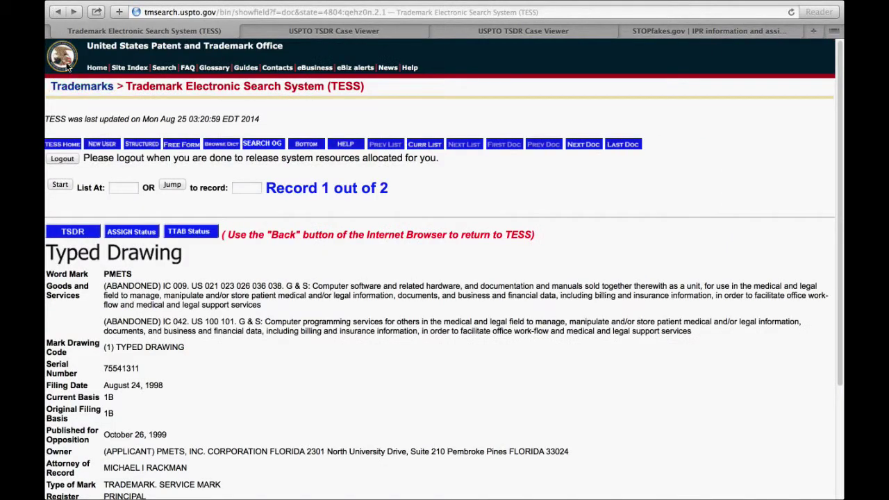
left_click(54, 10)
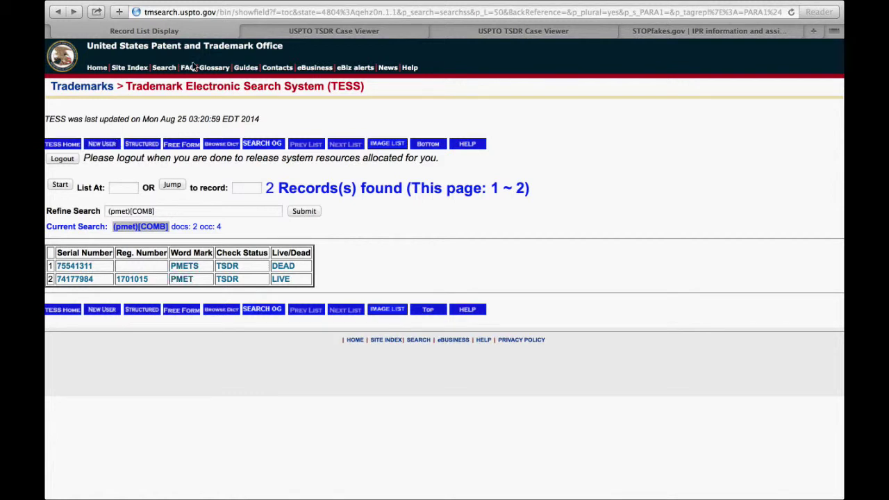
mouse_move(76, 3)
- Change the TESS search term from pmet to dmet and submit, showing the single DMET record
left_click(55, 12)
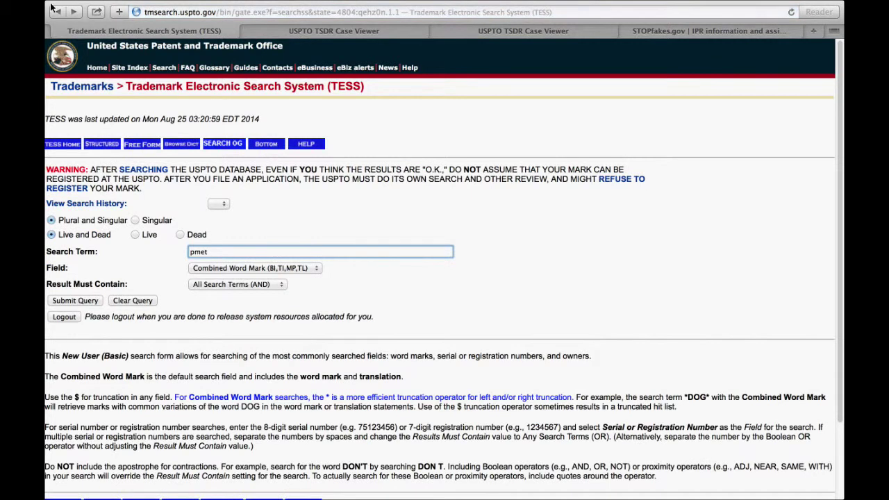
key("BackSpace")
type("d")
key("Return")
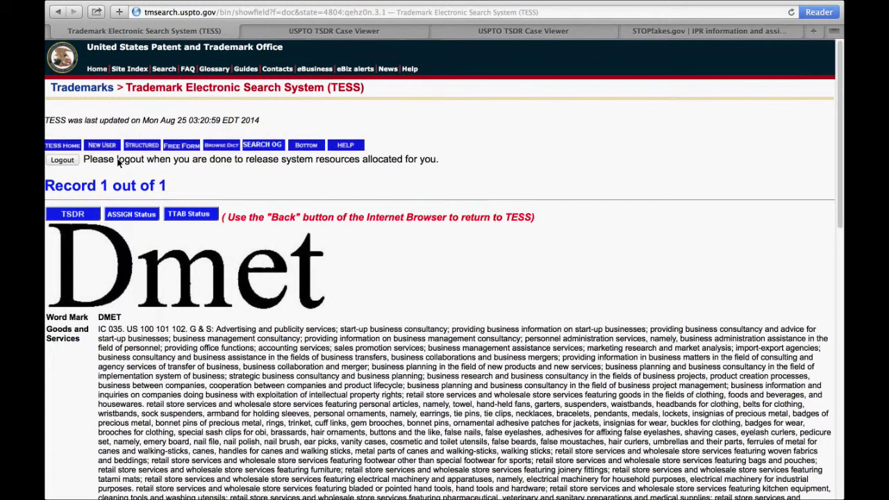
scroll(118, 161, "down", 3)
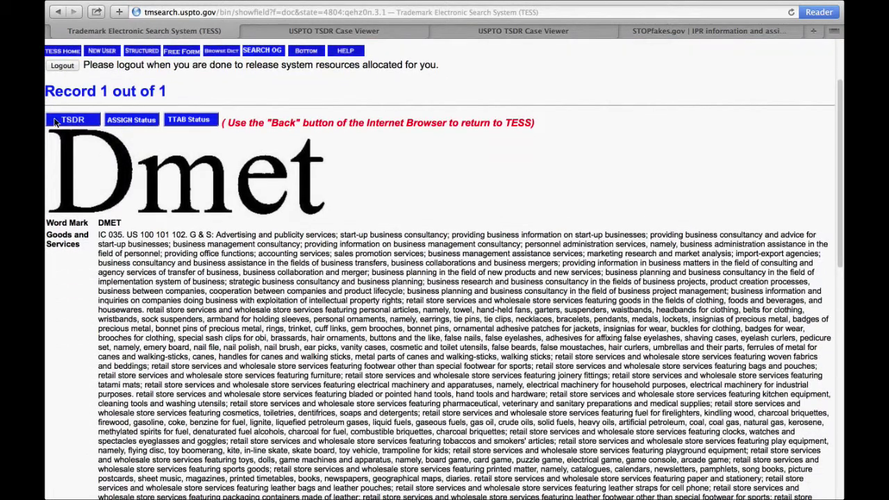
double_click(115, 235)
scroll(147, 151, "down", 3)
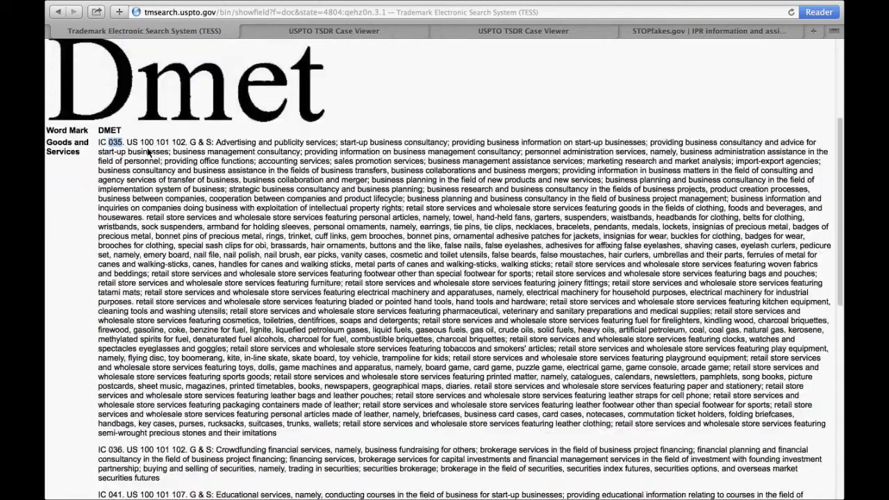
scroll(147, 151, "down", 2)
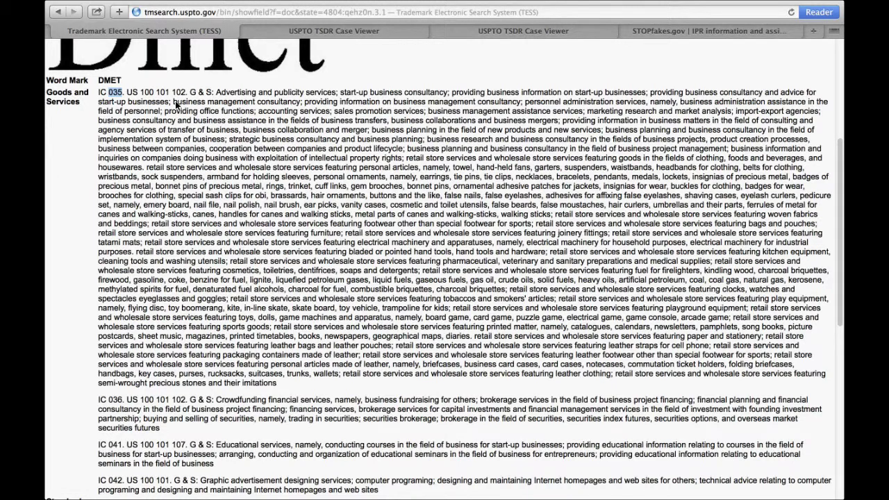
left_click_drag(303, 205, 337, 204)
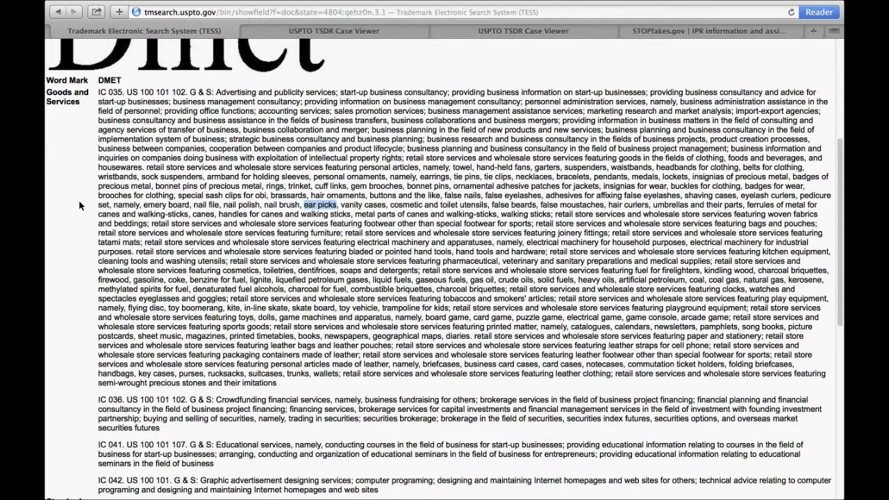
scroll(79, 205, "down", 1)
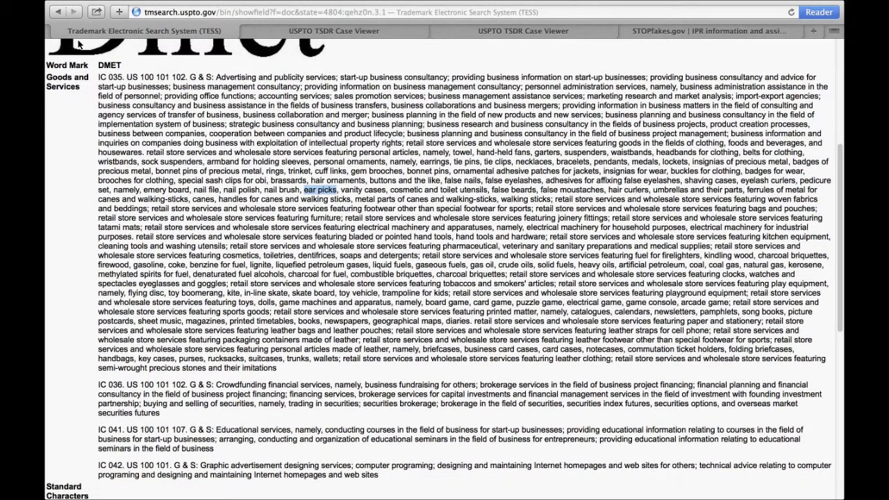
key("super+g")
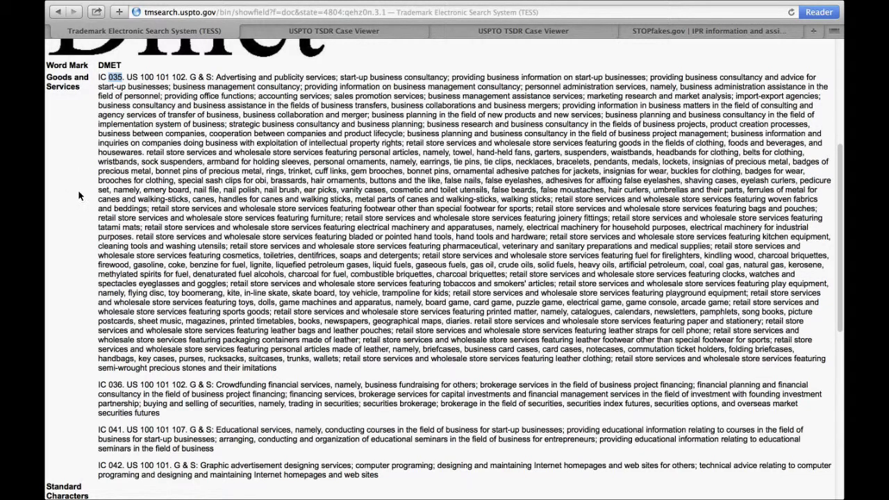
key("super+g")
key("super+g")
key("super+g")
scroll(136, 182, "down", 3)
scroll(136, 182, "up", 2)
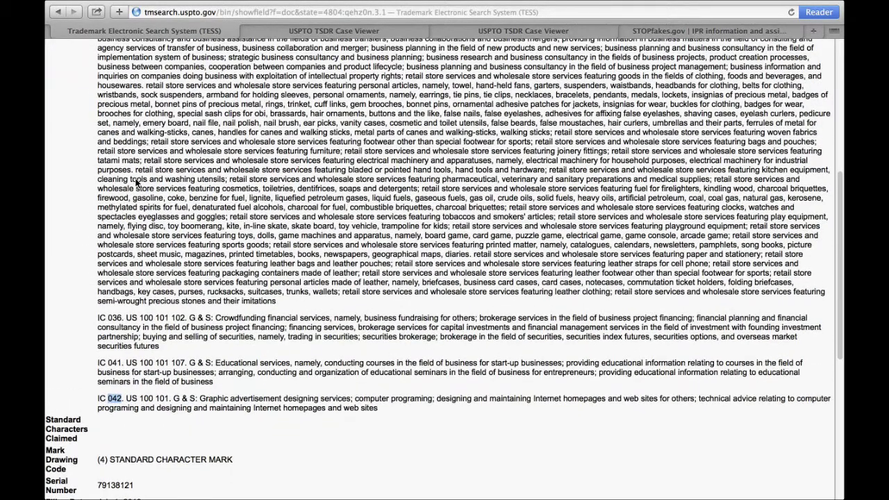
scroll(136, 182, "up", 2)
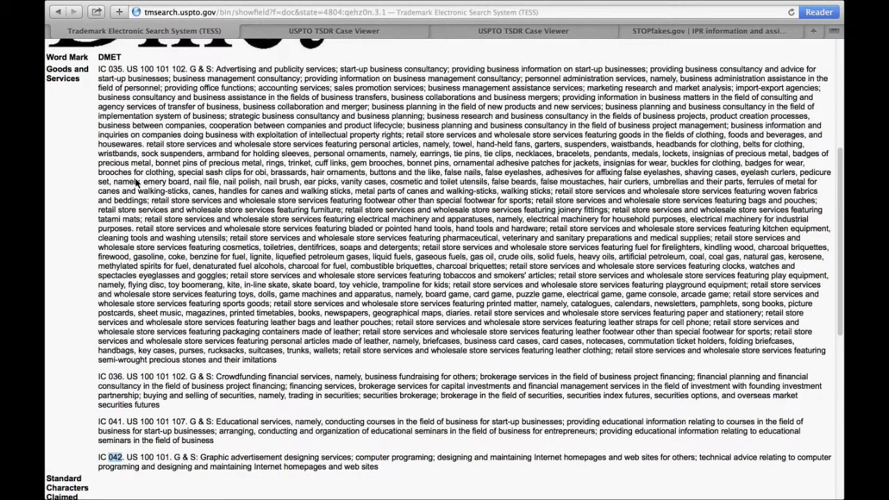
scroll(162, 137, "down", 2)
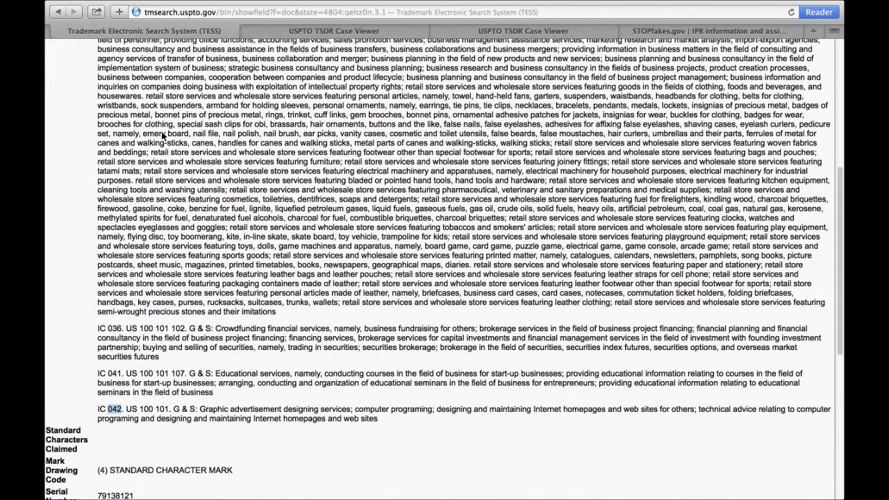
scroll(161, 137, "up", 5)
scroll(162, 137, "up", 5)
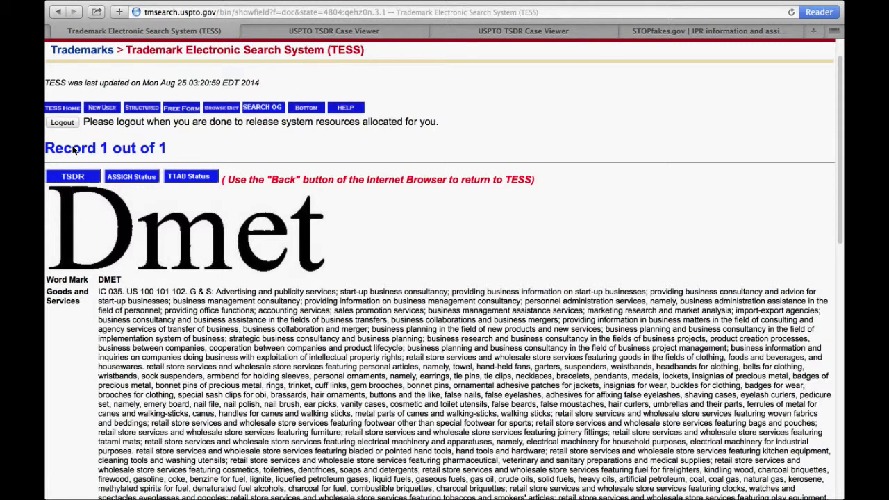
left_click_drag(72, 150, 85, 149)
left_click_drag(102, 148, 116, 150)
scroll(95, 161, "down", 3)
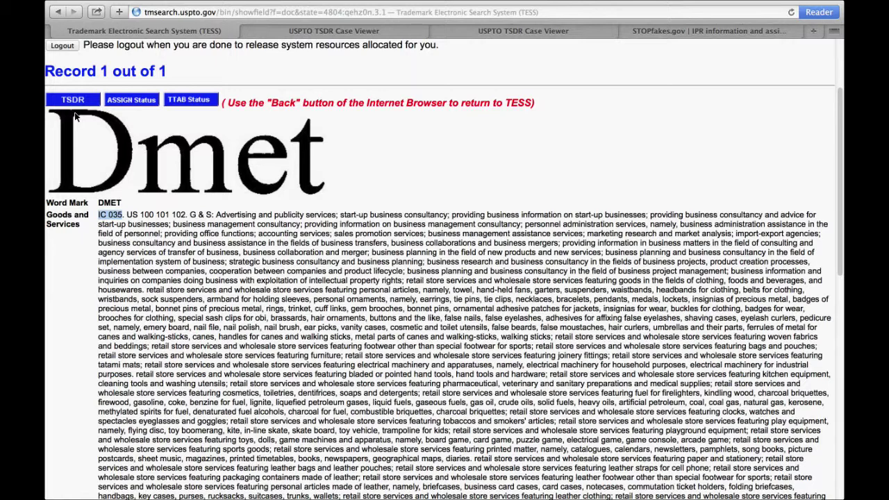
scroll(75, 116, "down", 1)
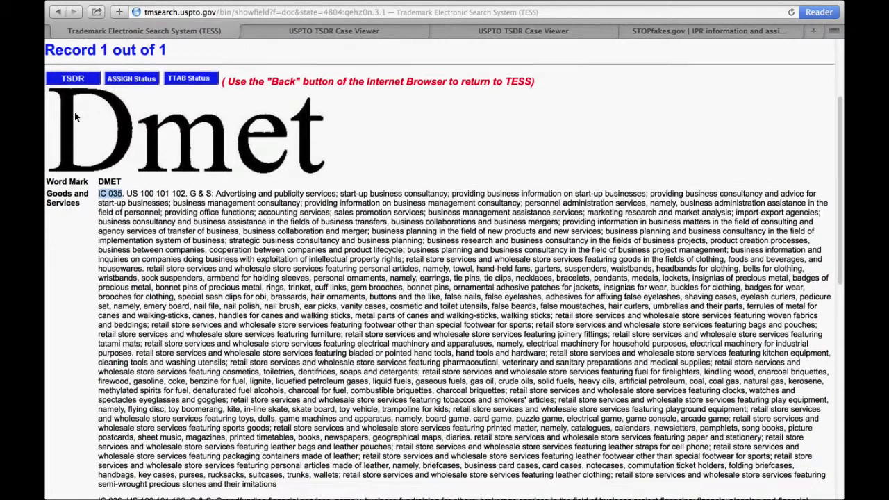
scroll(75, 117, "up", 4)
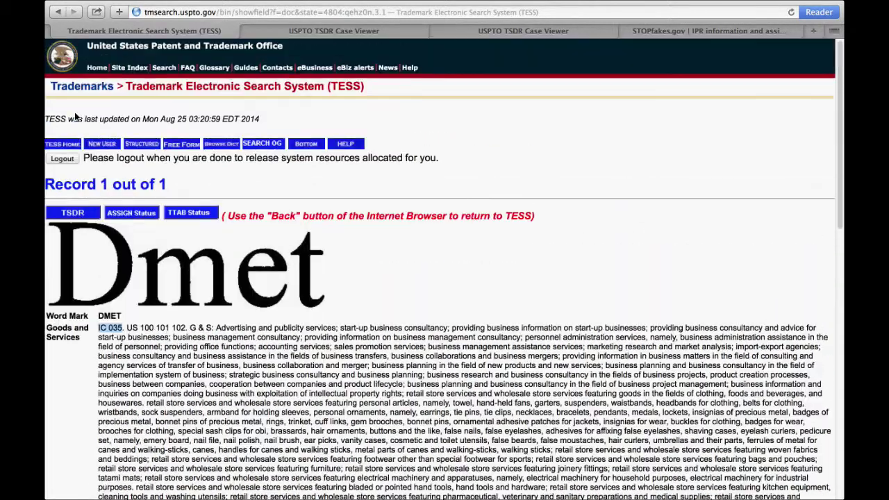
- Run a fresh TESS basic search for zippo, returning 91 word mark records
left_click(69, 38)
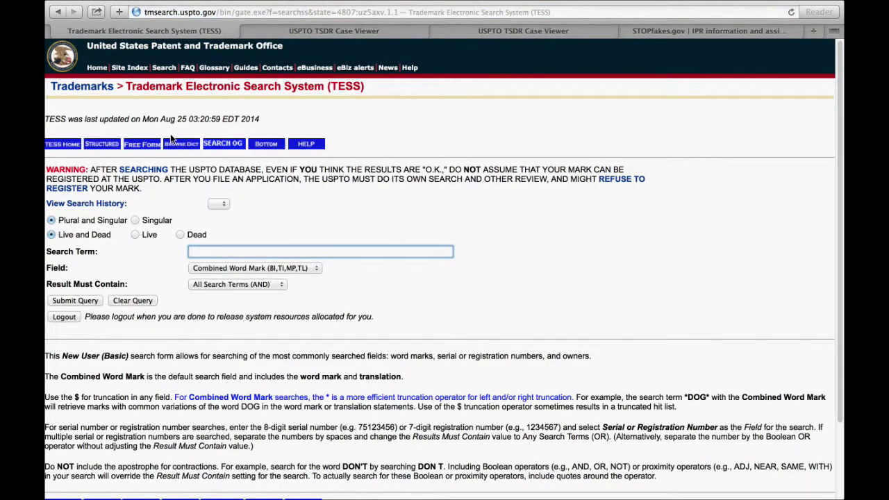
type("zippo")
key("Return")
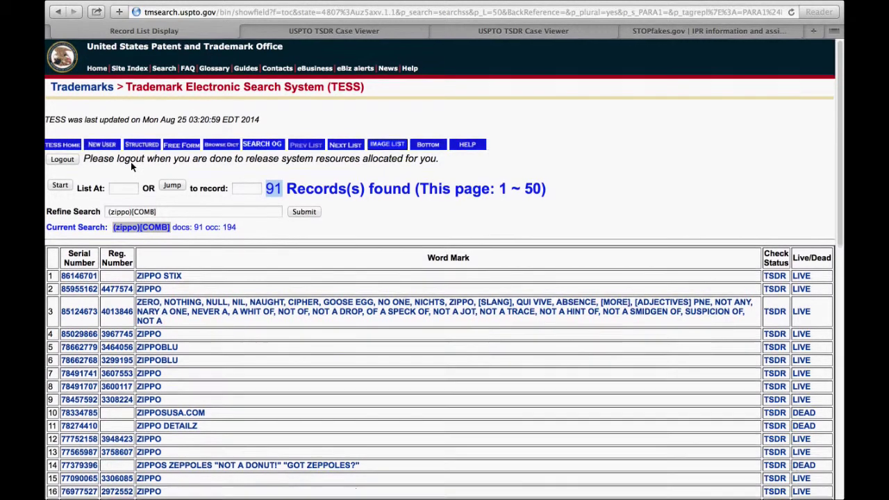
- Scroll the zippo results to reach record 4, the live ZIPPO mark for watches and jewelry
scroll(132, 167, "down", 1)
scroll(132, 168, "down", 5)
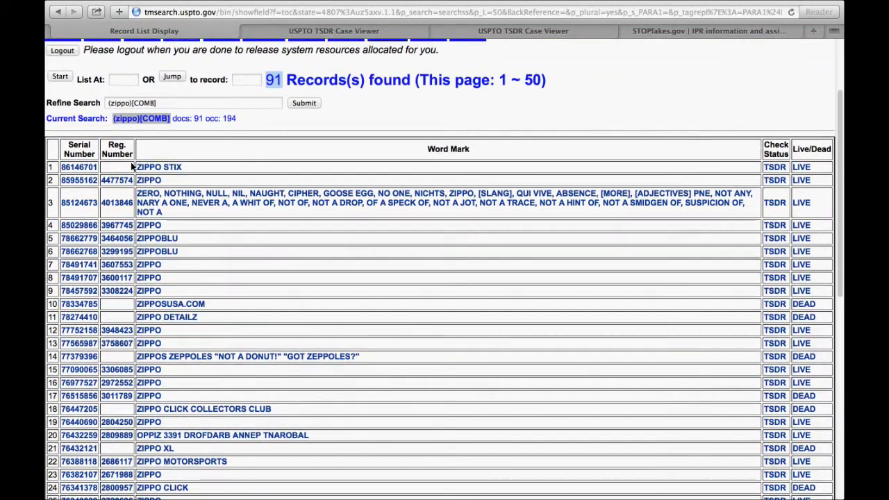
scroll(131, 167, "up", 1)
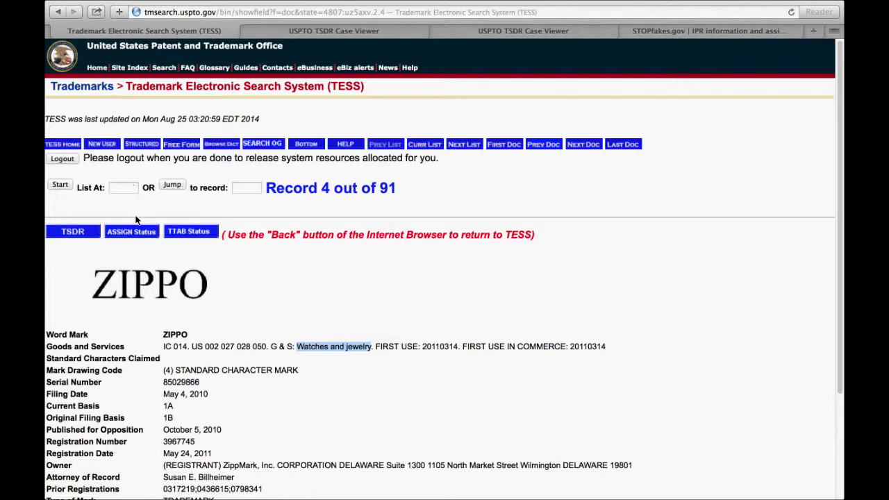
- Scroll through the ZIPPO class 014 record, then go to the USPTO.gov home page
scroll(137, 232, "down", 2)
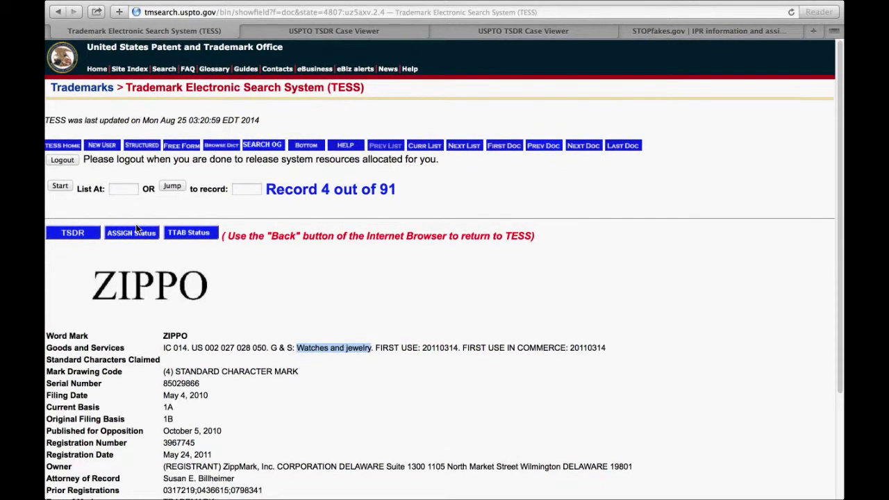
scroll(137, 229, "down", 3)
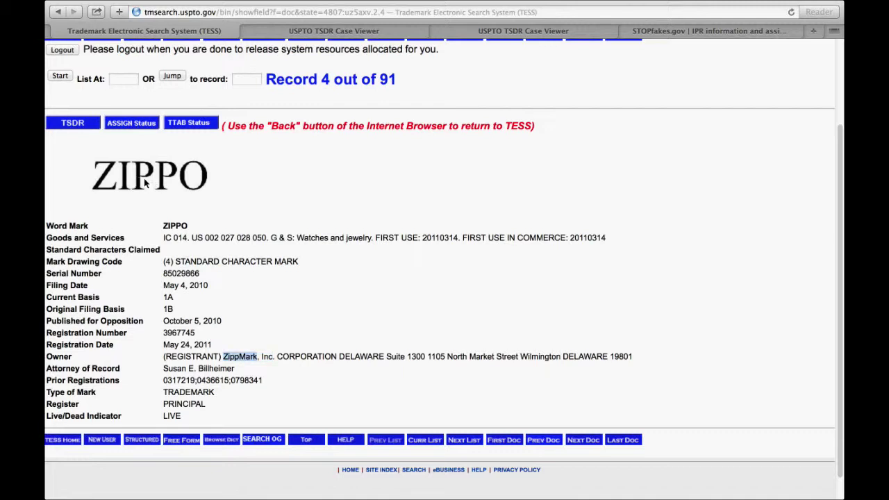
scroll(103, 109, "up", 3)
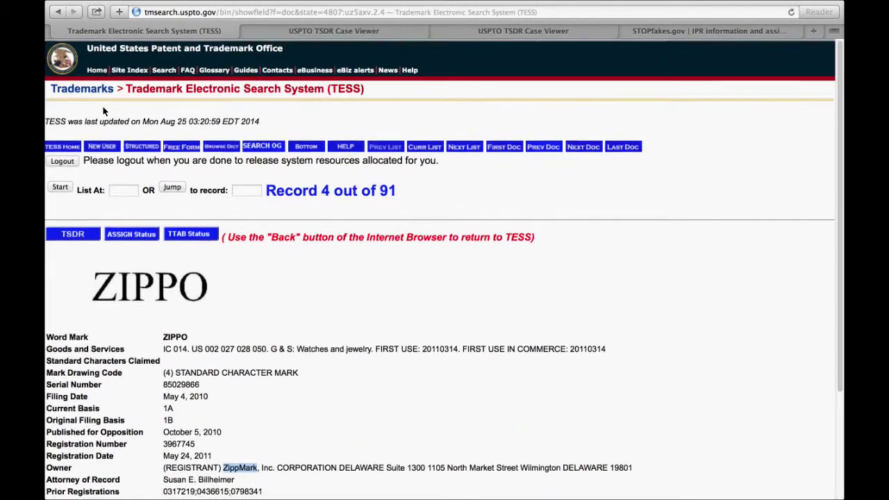
left_click(97, 70)
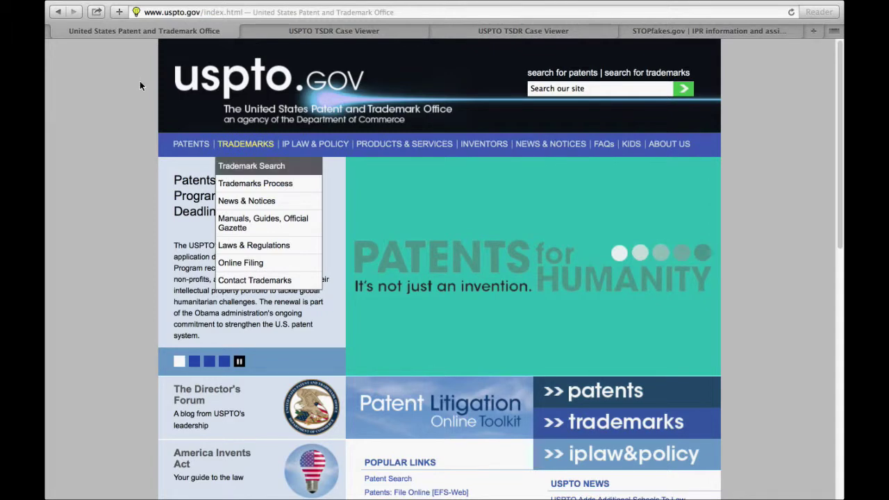
- Open the TESS Basic Word Mark Search and enter ZippMark as the search term
key("Return")
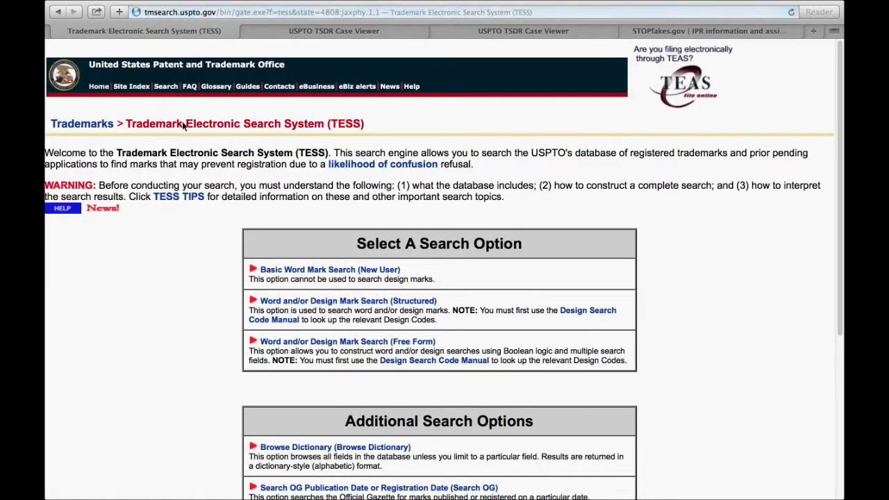
key("Return")
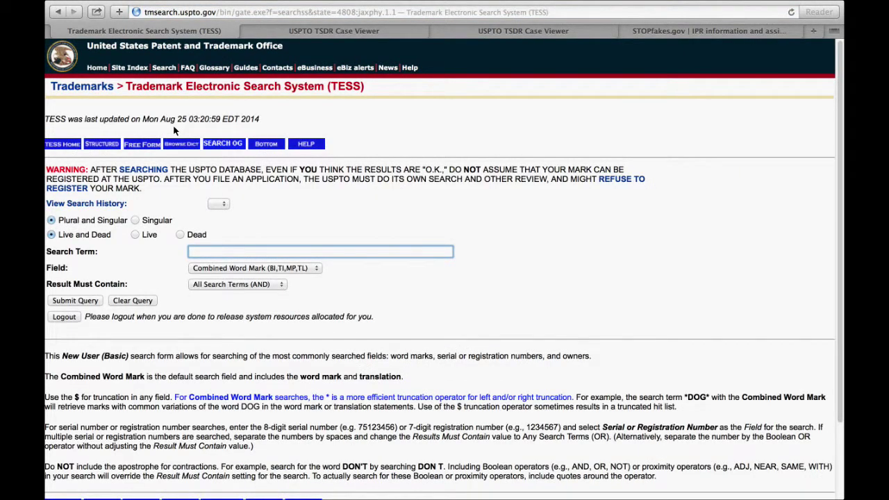
type("ZippMark")
- Run the ZippMark search with the field left on Combined Word Mark
key("Tab")
key("space")
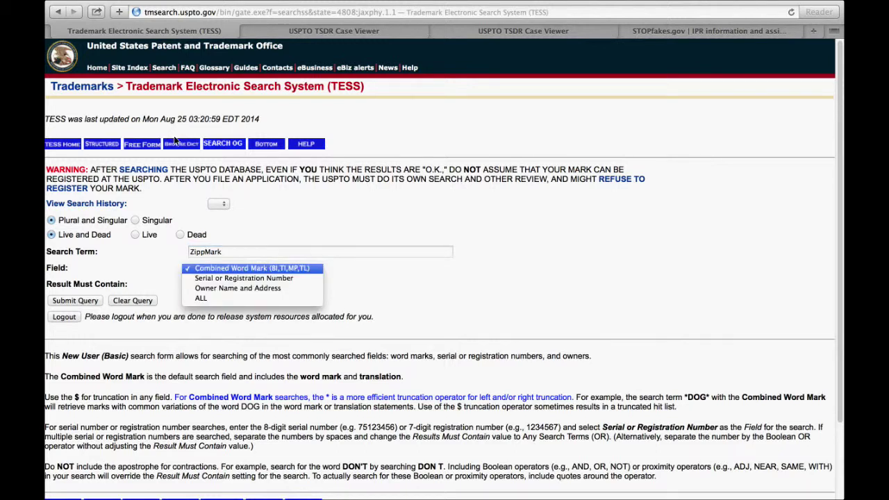
key("Down")
key("Down")
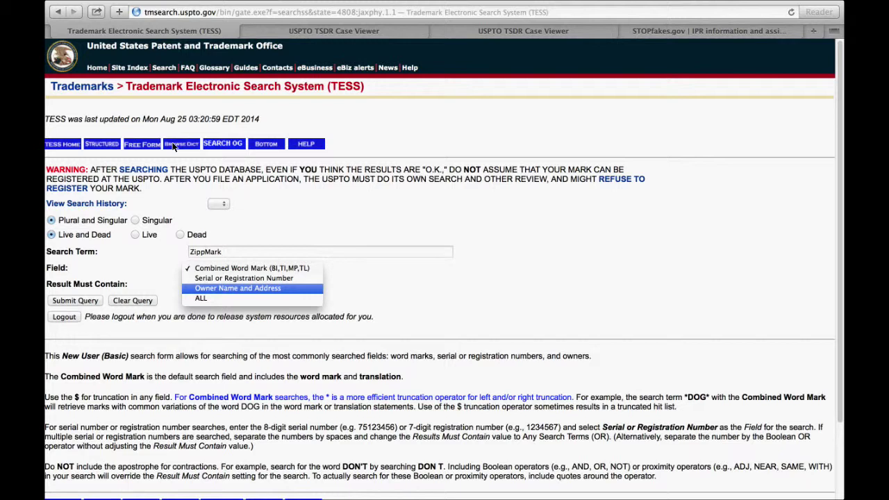
key("Return")
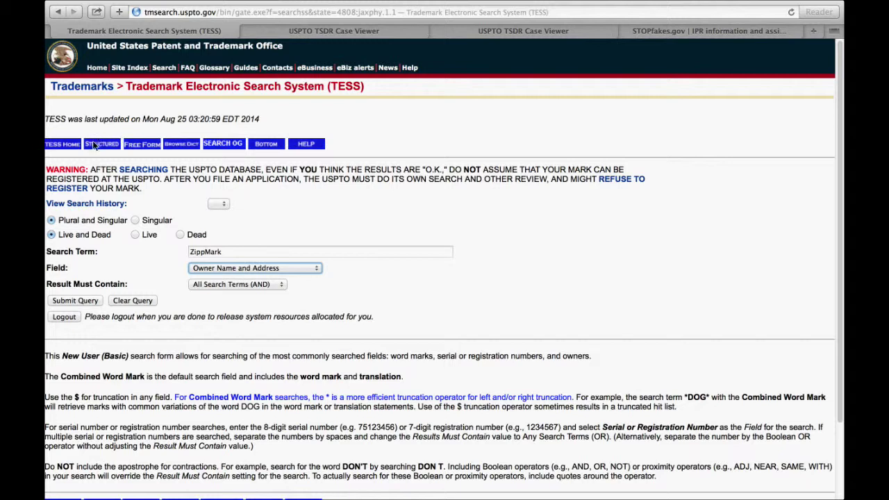
key("space")
key("Up")
key("Up")
key("Return")
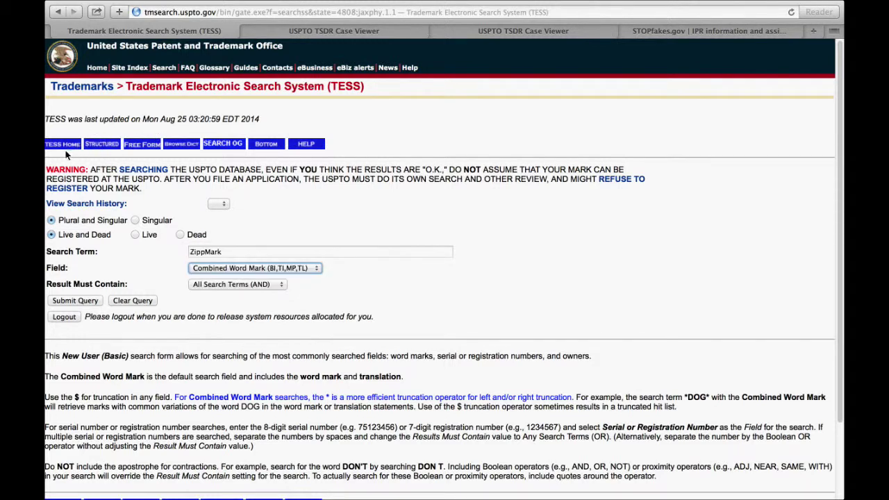
key("Return")
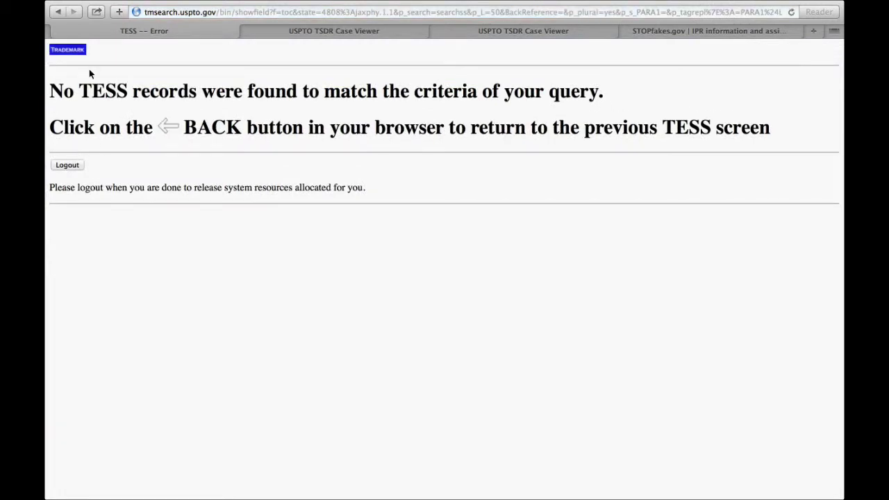
- Rerun the ZippMark search in the Owner Name and Address field, listing 97 records
left_click(59, 12)
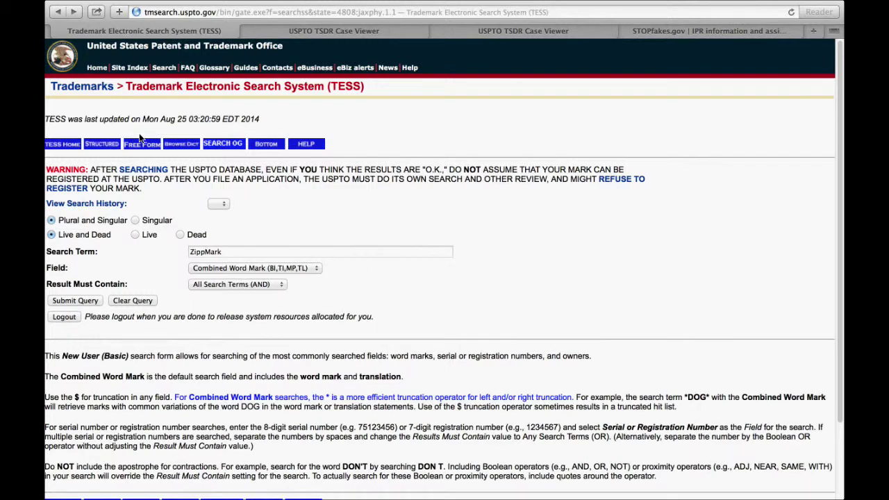
key("space")
key("Down")
key("Down")
key("Return")
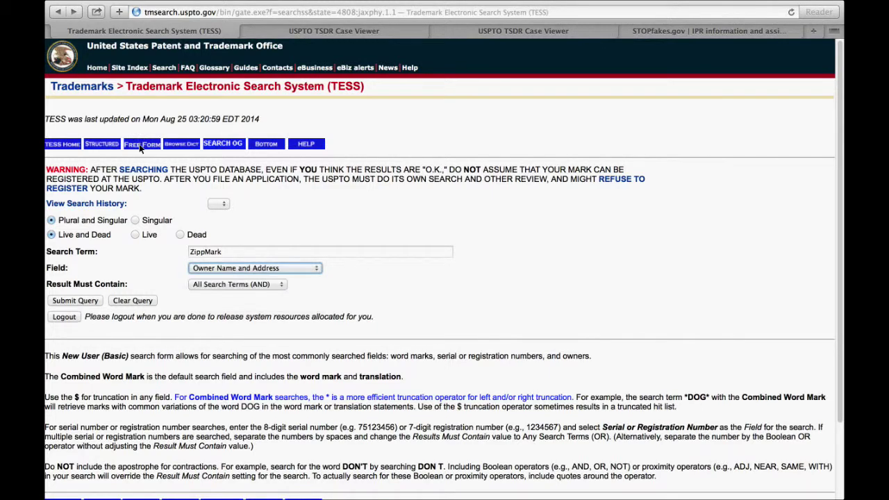
key("Return")
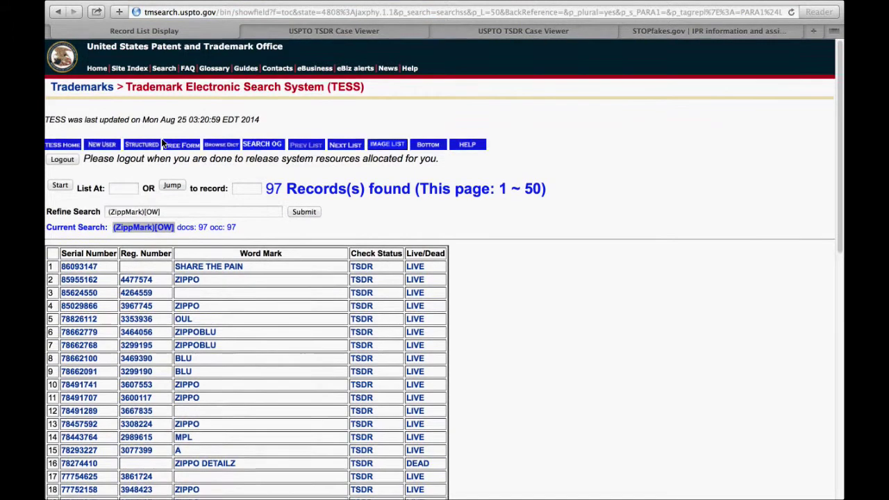
- Check ZIPPOBLU's (serial 78662779) assignment status, finding none, then return to the 97 results
scroll(162, 143, "down", 3)
scroll(162, 142, "down", 1)
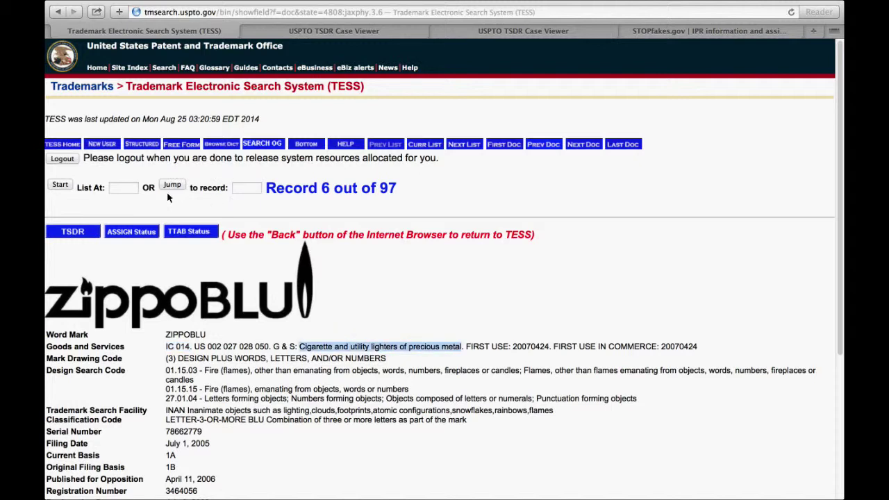
scroll(167, 198, "down", 3)
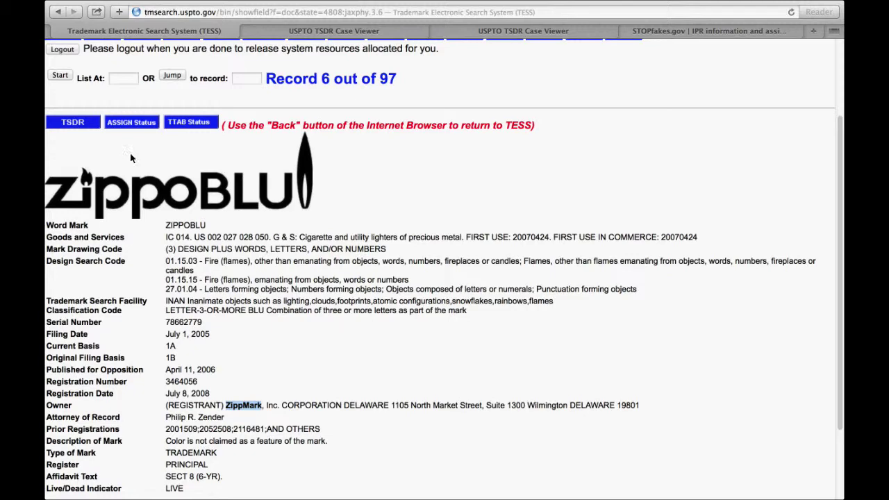
scroll(131, 159, "up", 1)
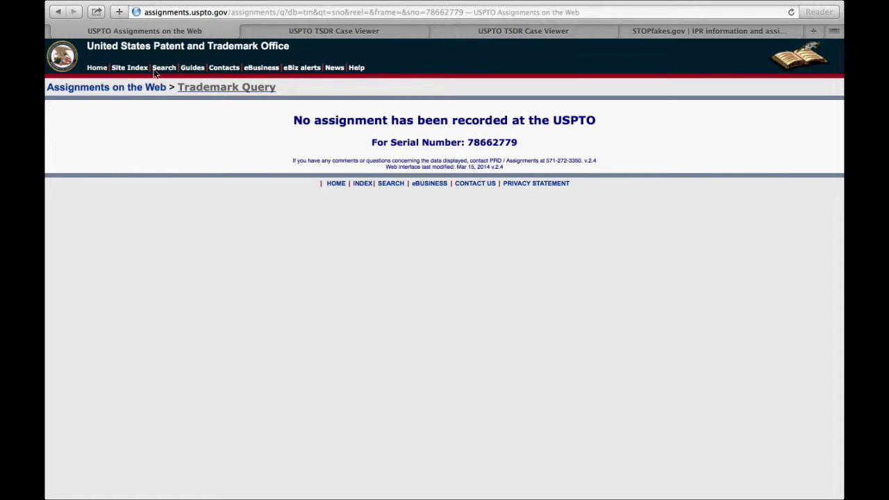
left_click(56, 12)
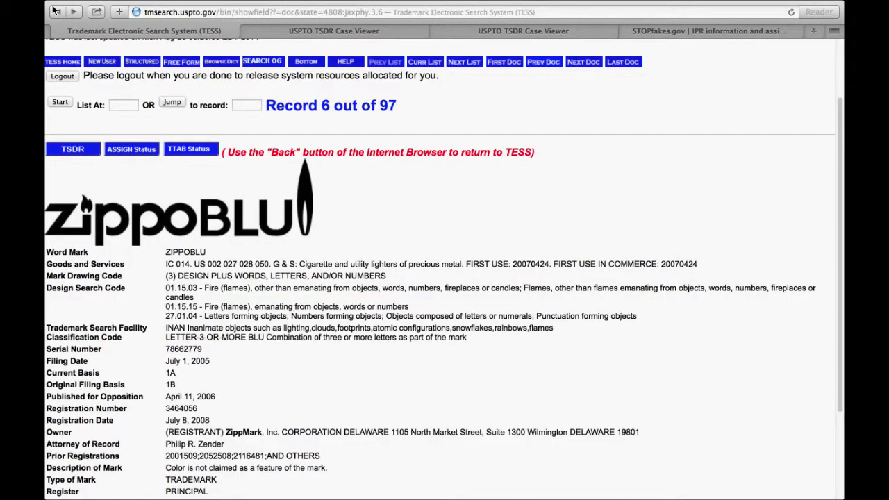
left_click(56, 12)
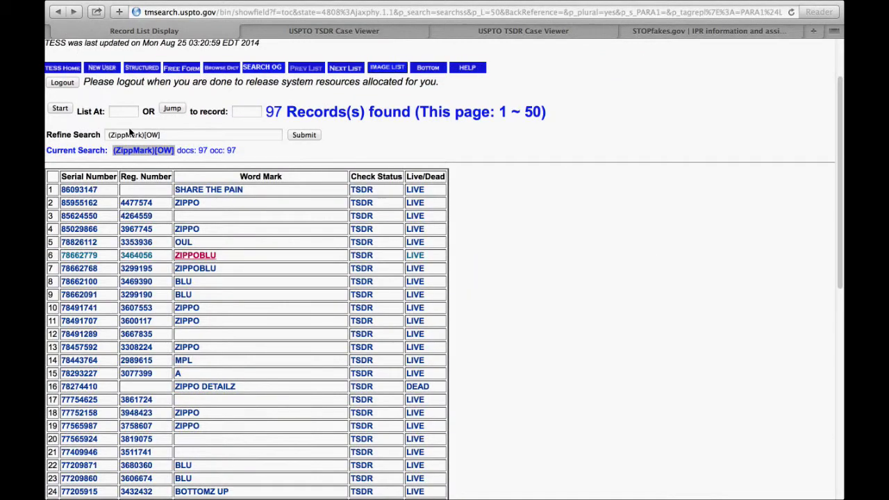
- Open the record for registration 2519805 in row 50 of the results
scroll(129, 132, "up", 1)
scroll(129, 132, "down", 10)
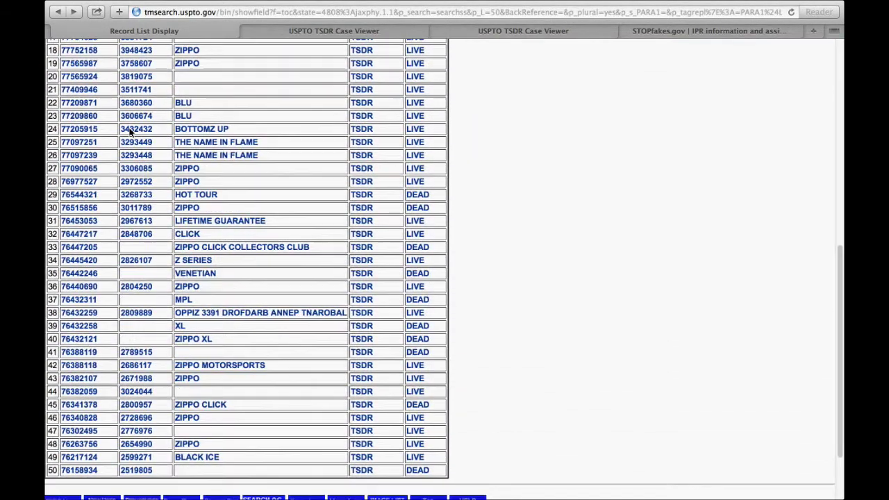
scroll(129, 132, "down", 1)
key("Tab")
key("Tab")
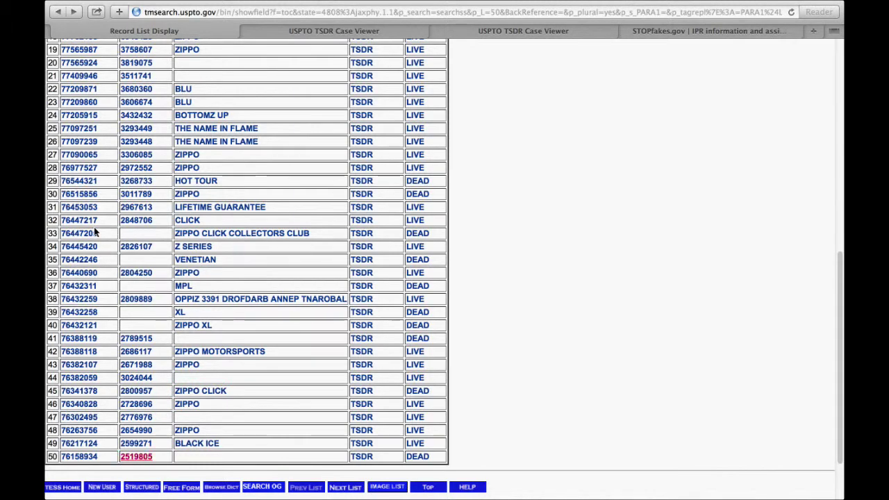
key("Tab")
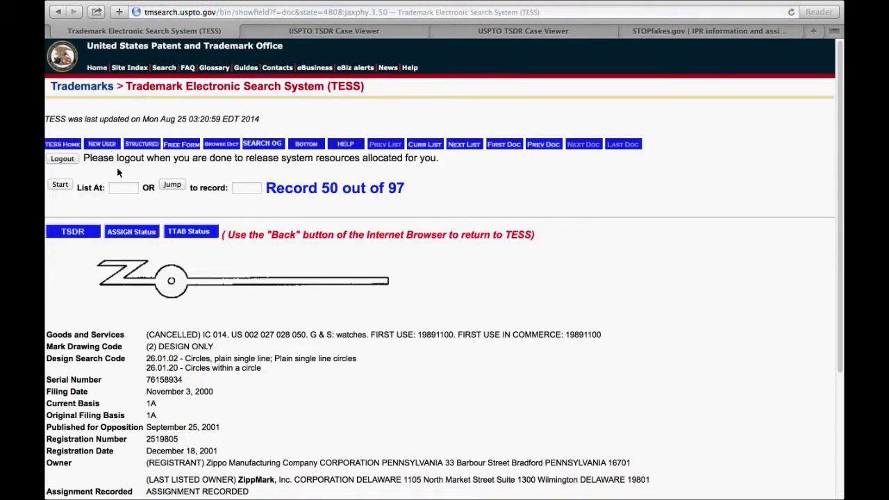
- Review the Z design mark's 2002 assignment to ZippMark, then go to the STOPfakes.gov tab
scroll(118, 224, "down", 3)
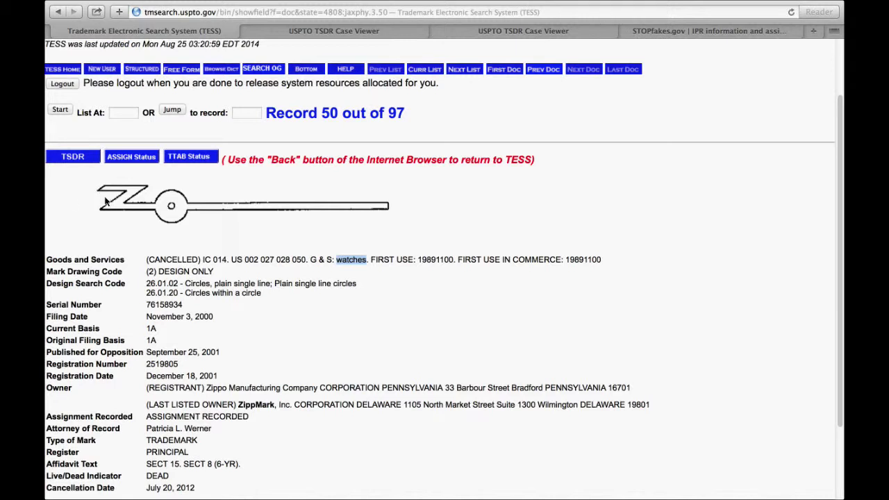
left_click(126, 199)
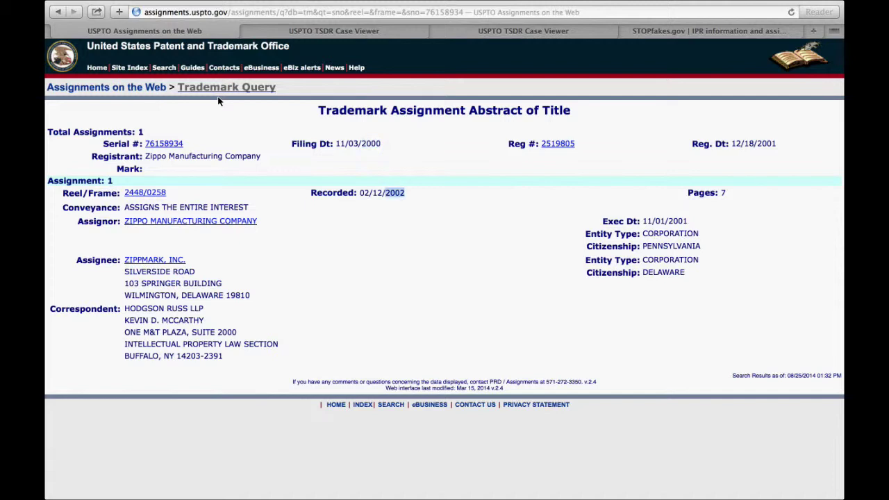
left_click(58, 12)
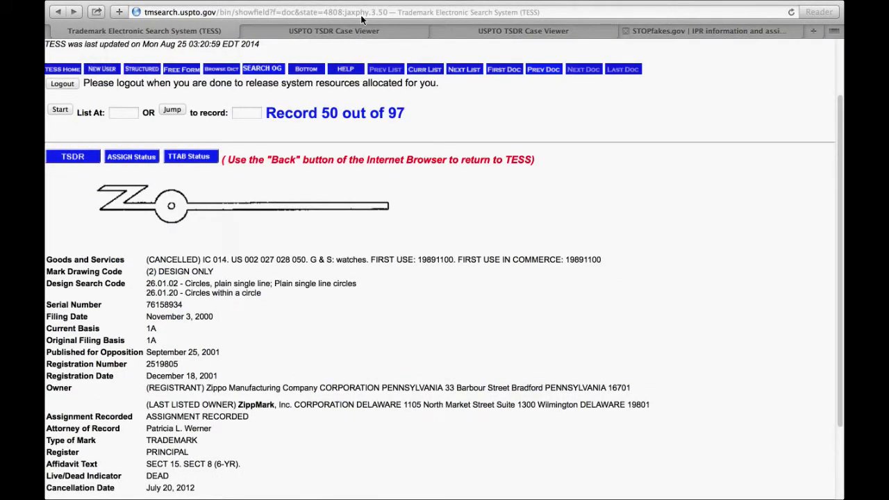
key("ctrl+shift+Tab")
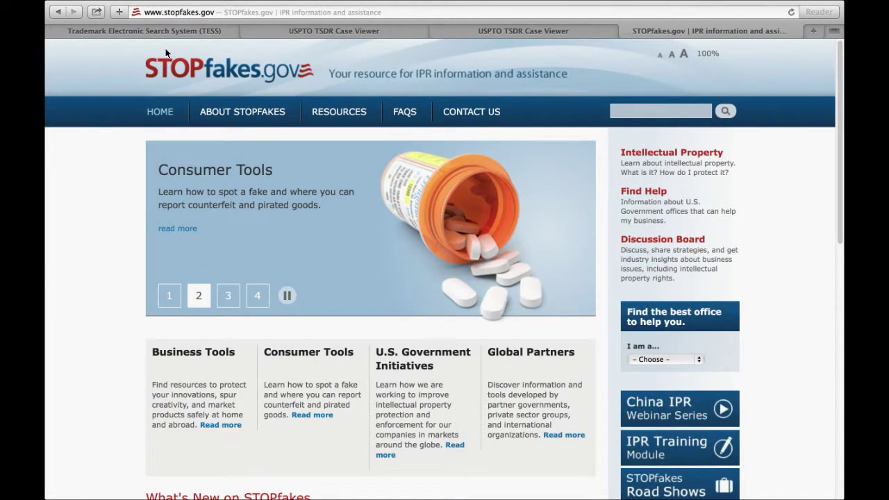